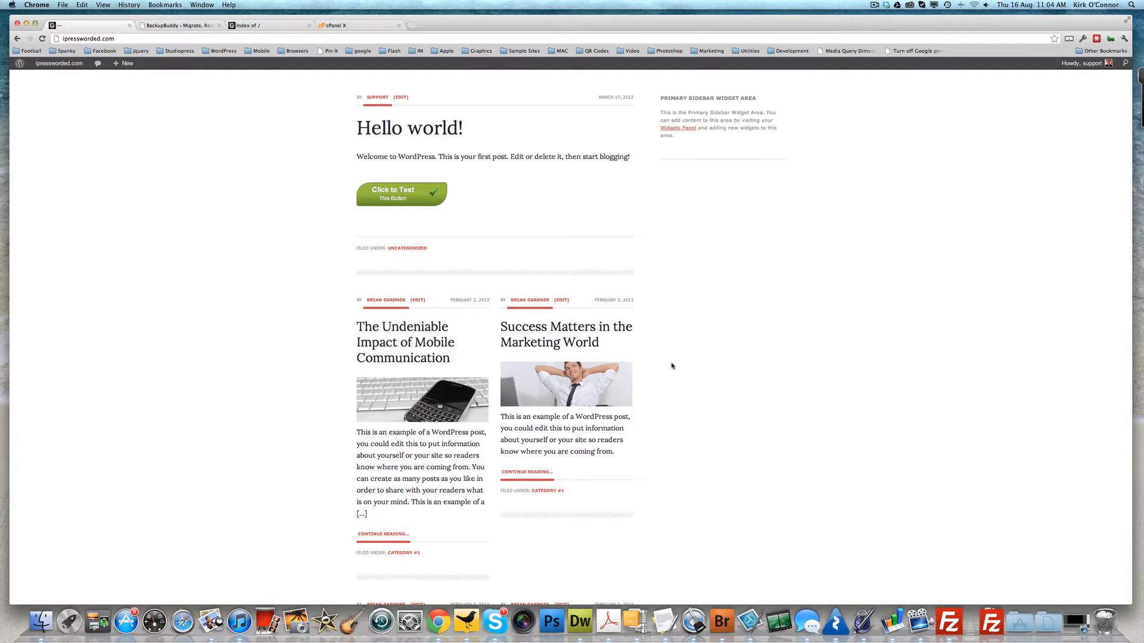
Look over the ipressworded.com home page and the directory index of the destination site ipressword16.com.
scroll(672, 365, down, 3)
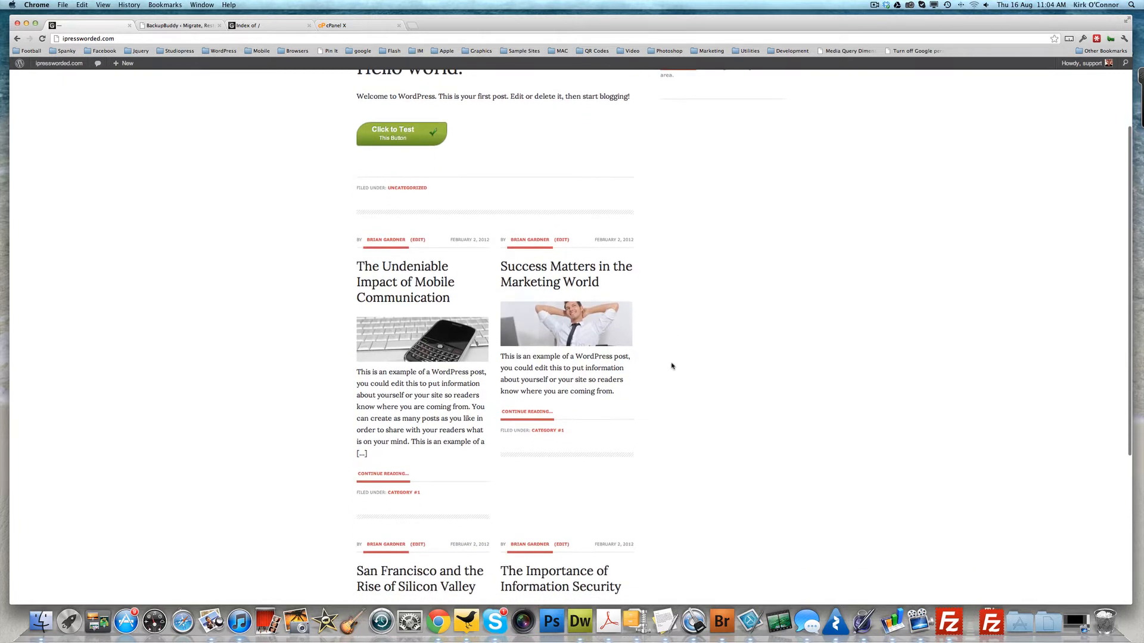
scroll(672, 366, up, 5)
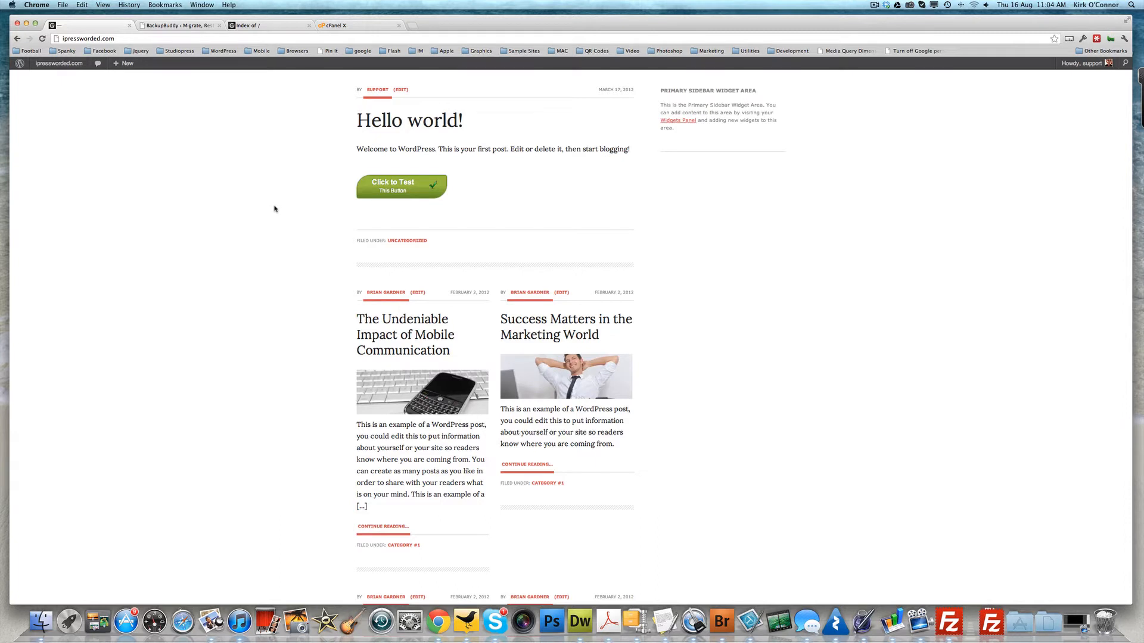
click(250, 25)
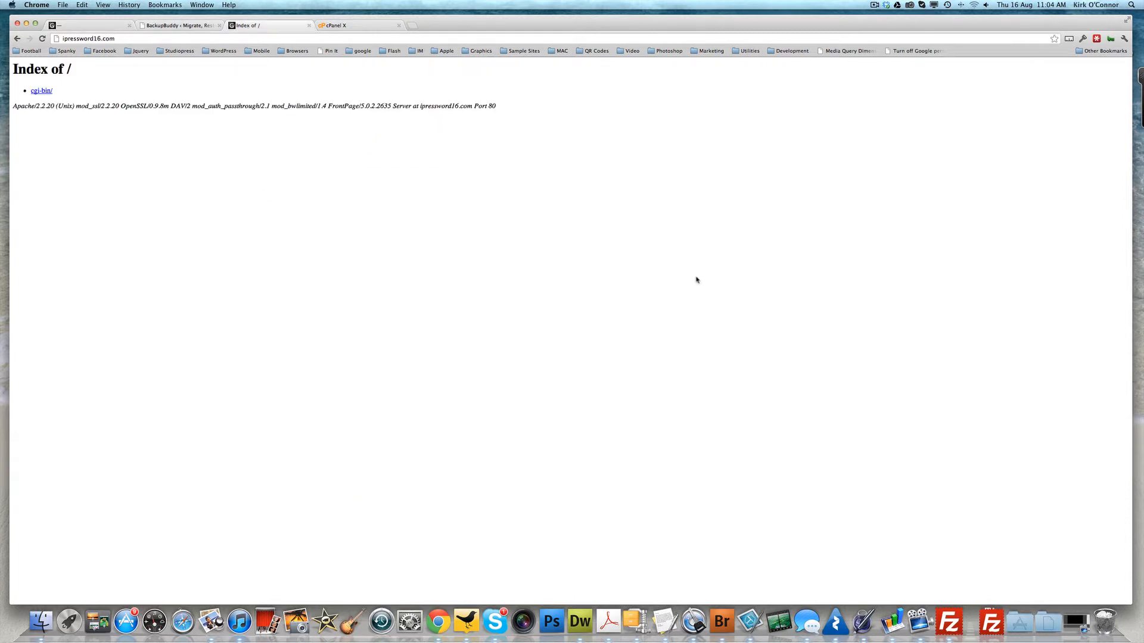
Open the MySQL Databases page in cPanel for ipressword16.com.
click(365, 26)
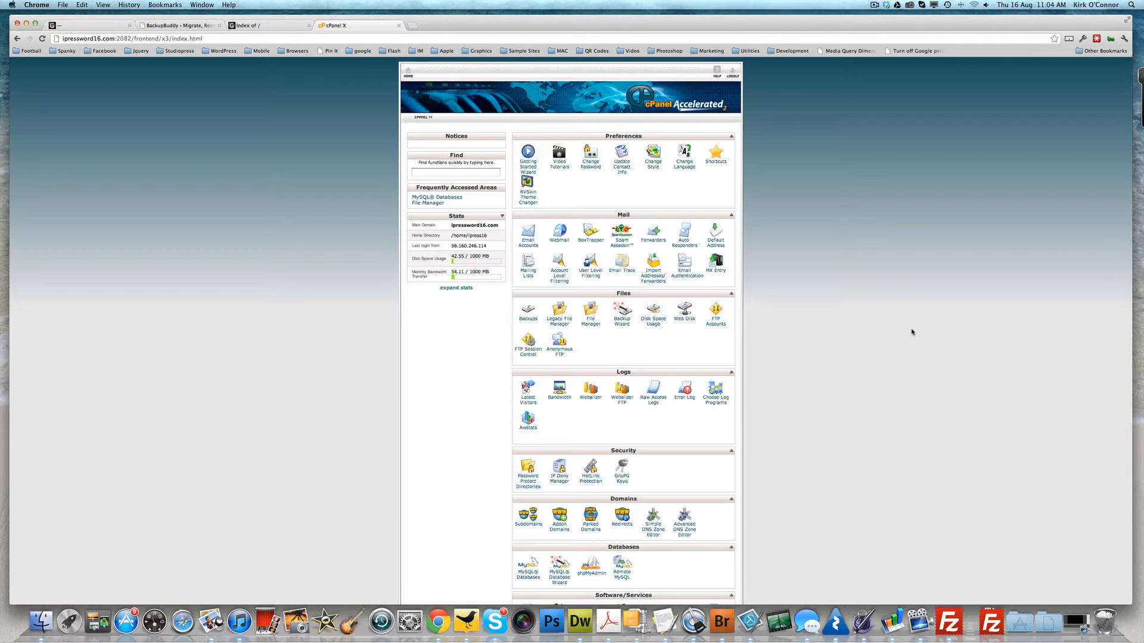
scroll(911, 333, down, 3)
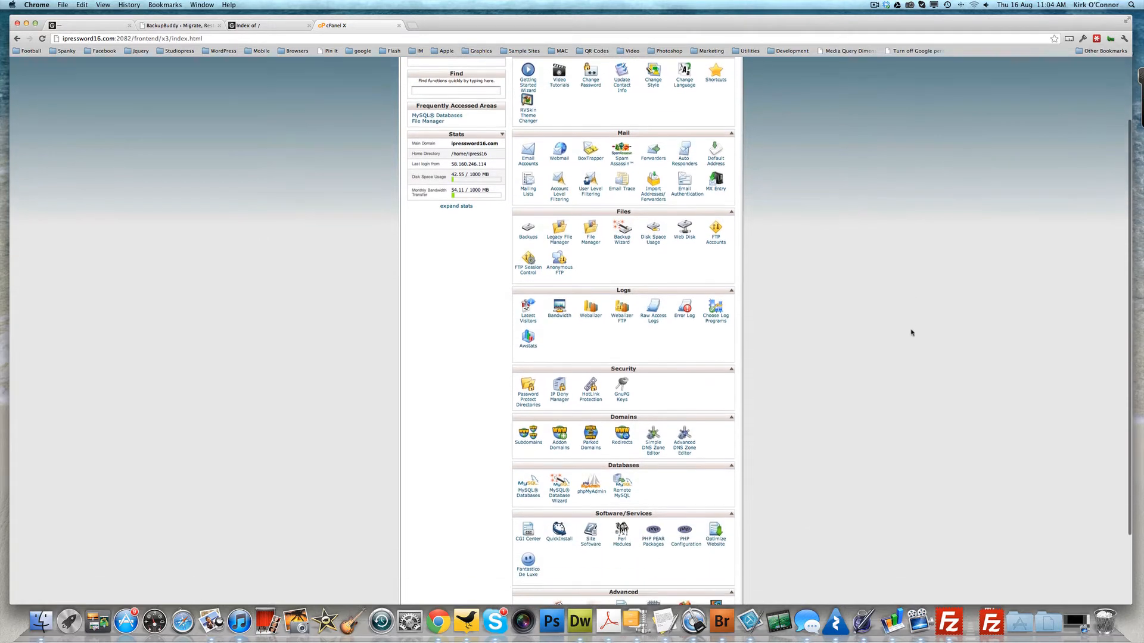
scroll(911, 334, down, 2)
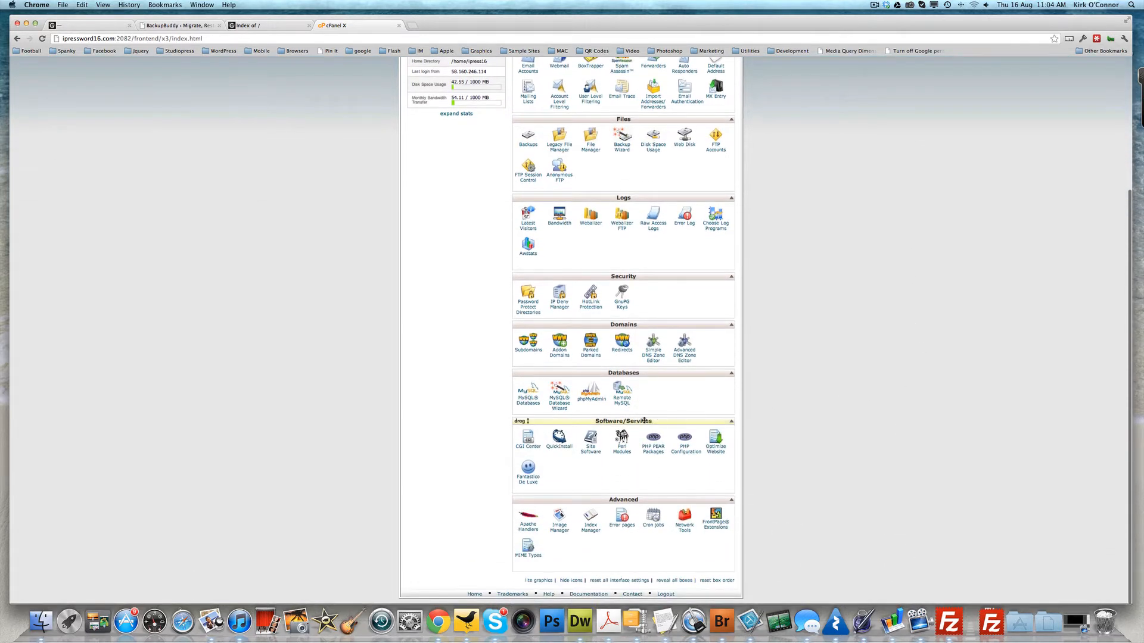
click(526, 403)
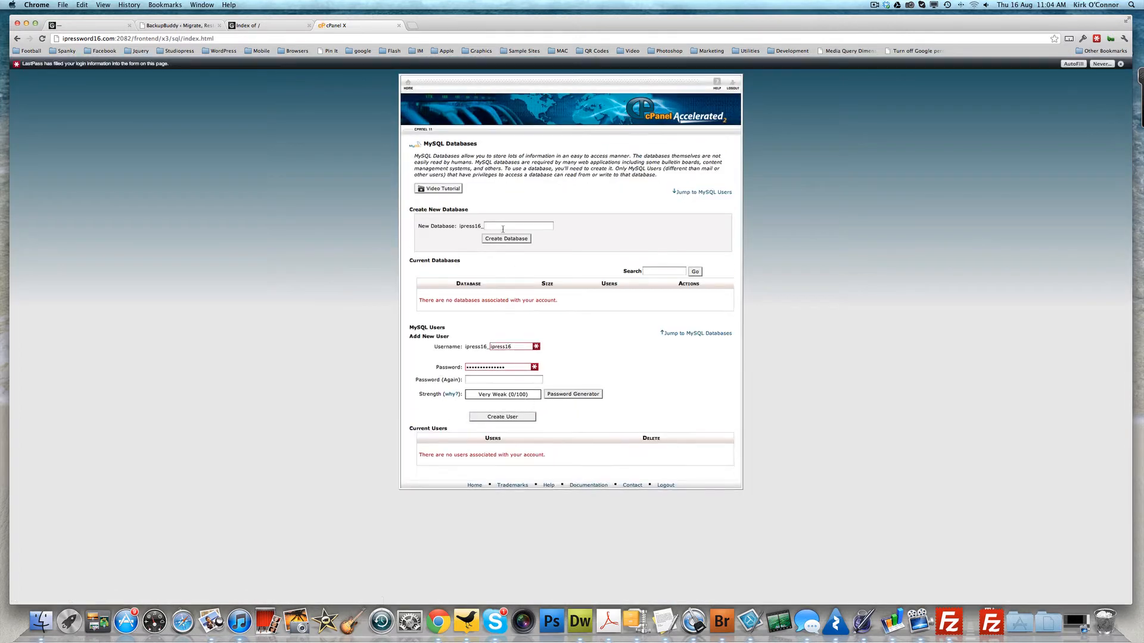
Create a new MySQL database with the name ipress after the account prefix and return to the databases overview.
click(504, 226)
text(ipre)
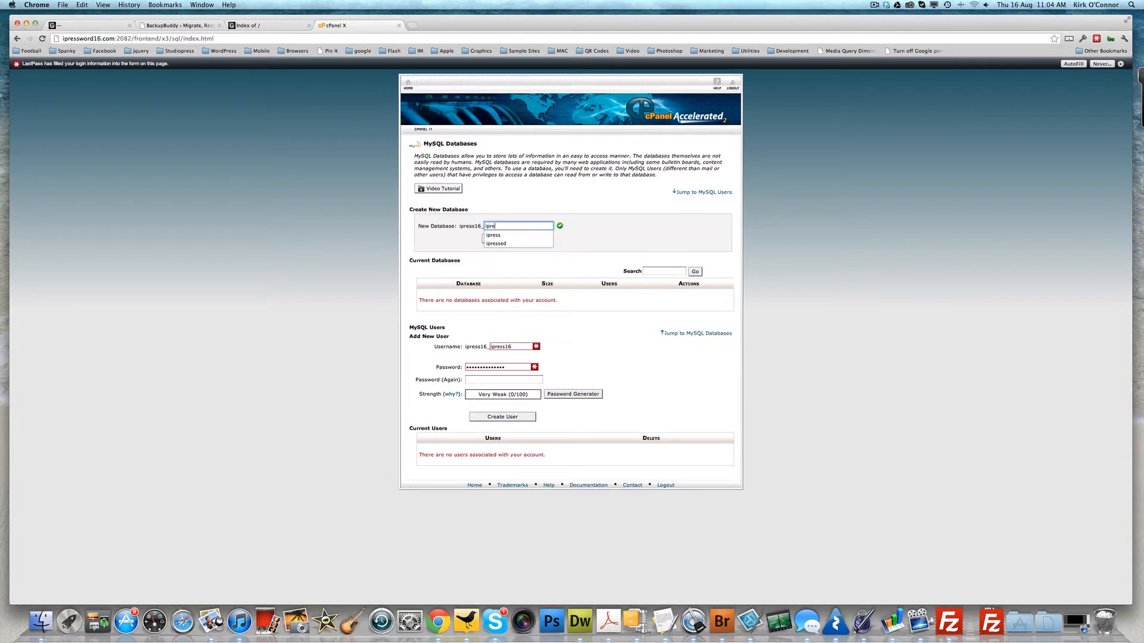
text(ss)
click(500, 235)
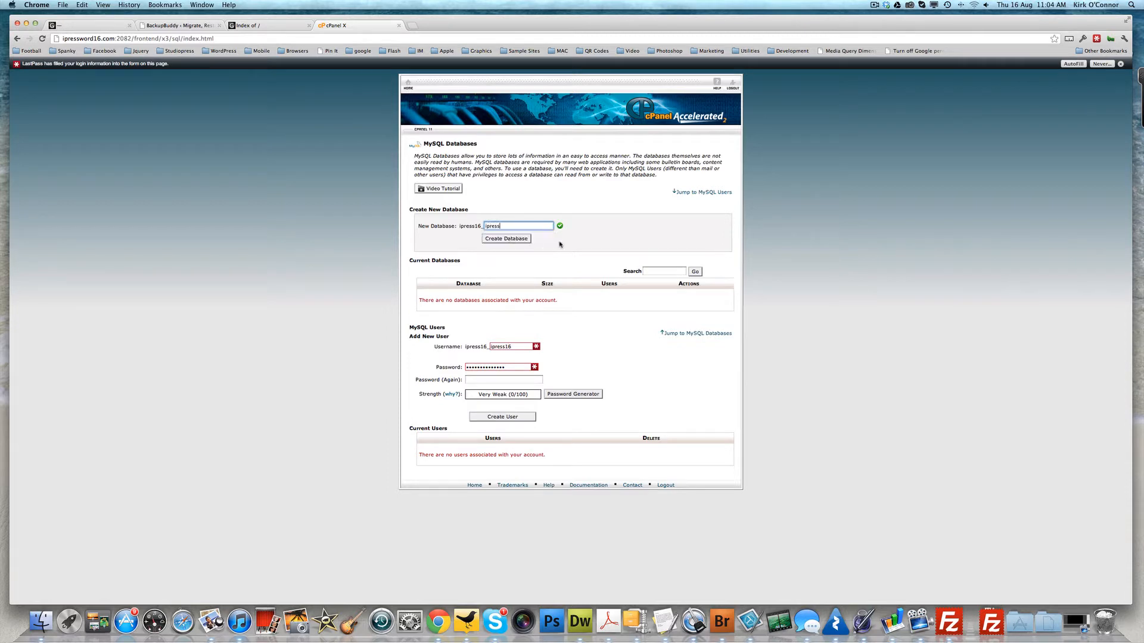
click(506, 238)
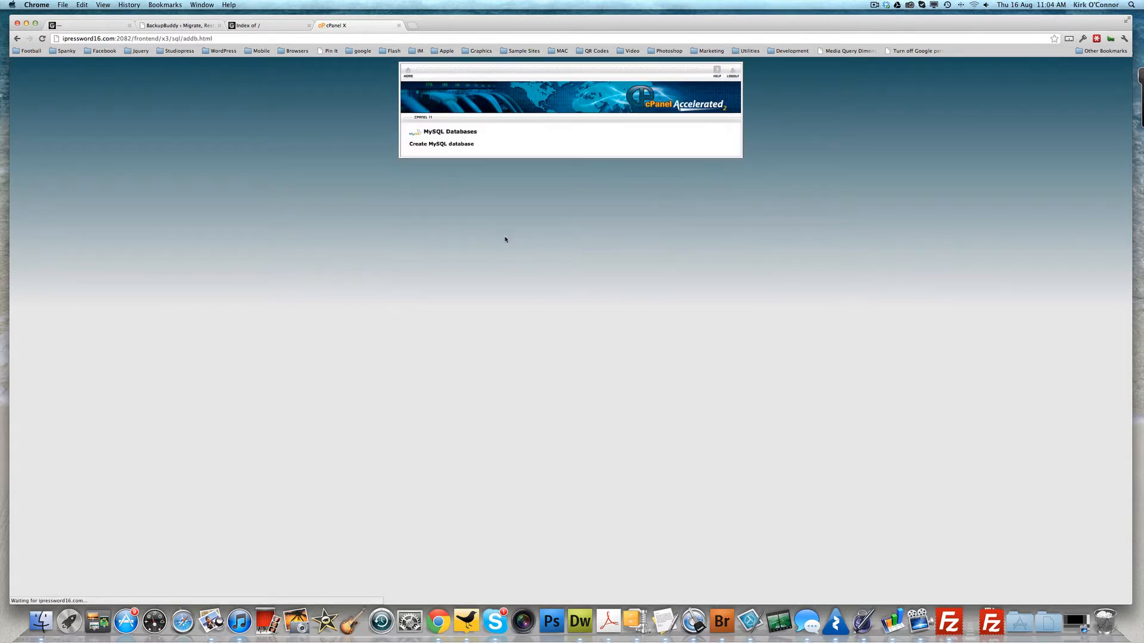
click(575, 178)
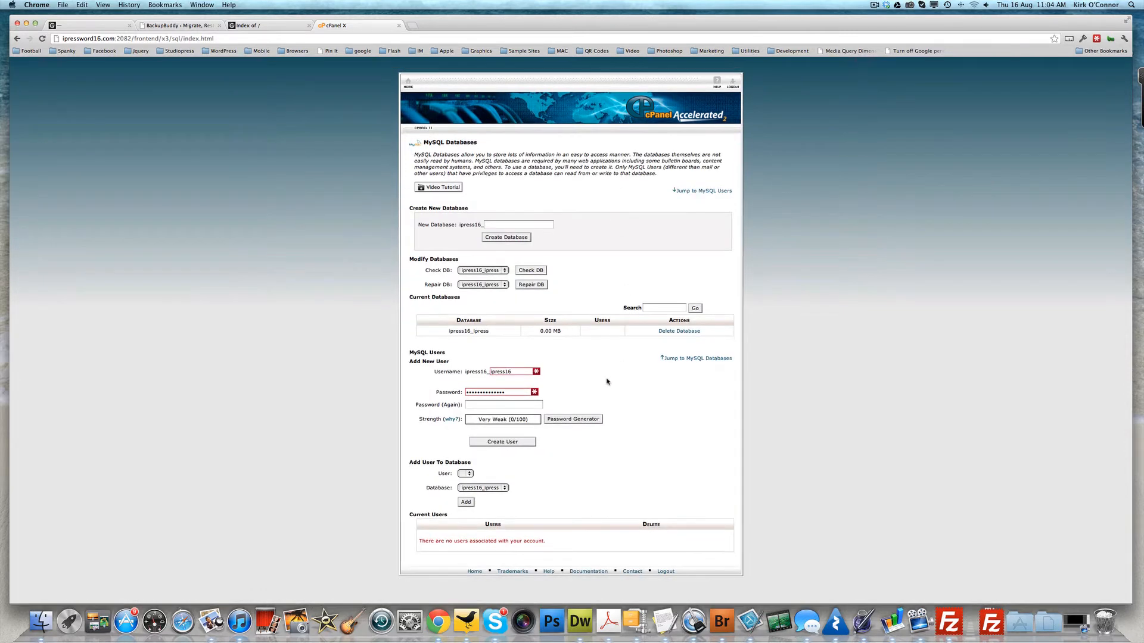
Create a MySQL user with the username ipress, enter and repeat its password, and return to the databases overview.
click(515, 373)
key(BackSpace)
key(BackSpace)
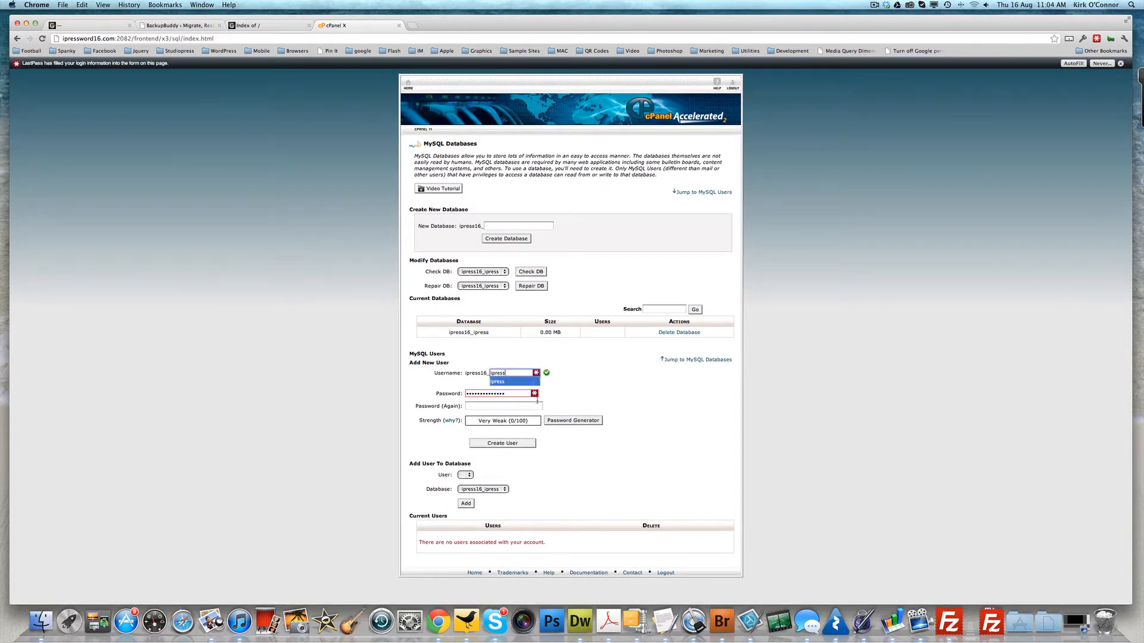
click(635, 409)
drag(505, 394, 456, 393)
text(•)
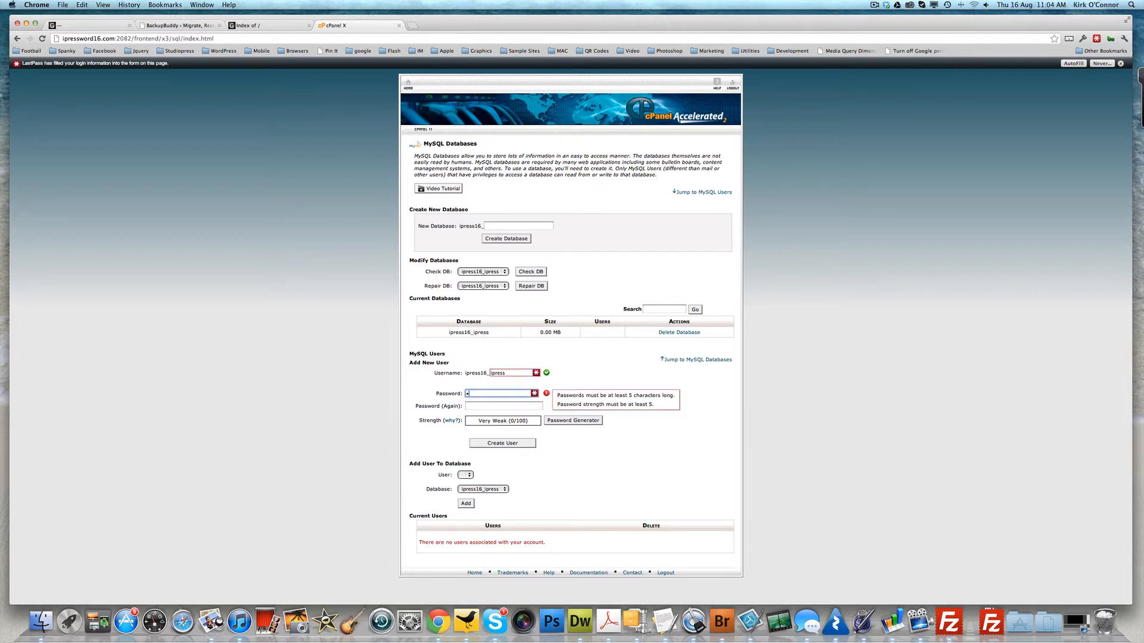
text(••••••)
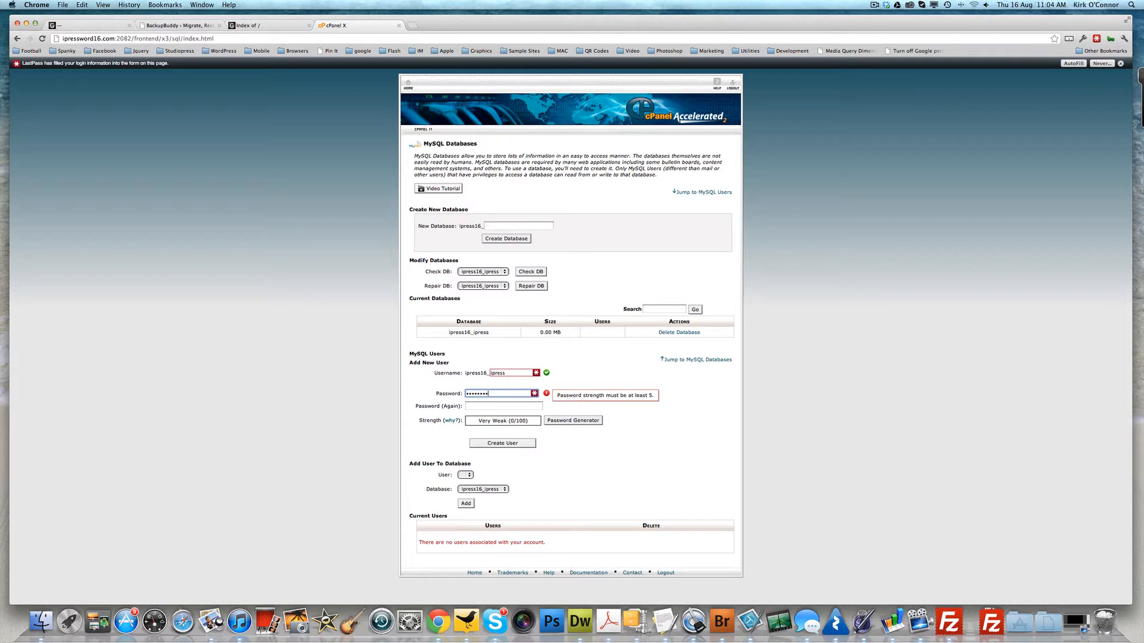
click(477, 405)
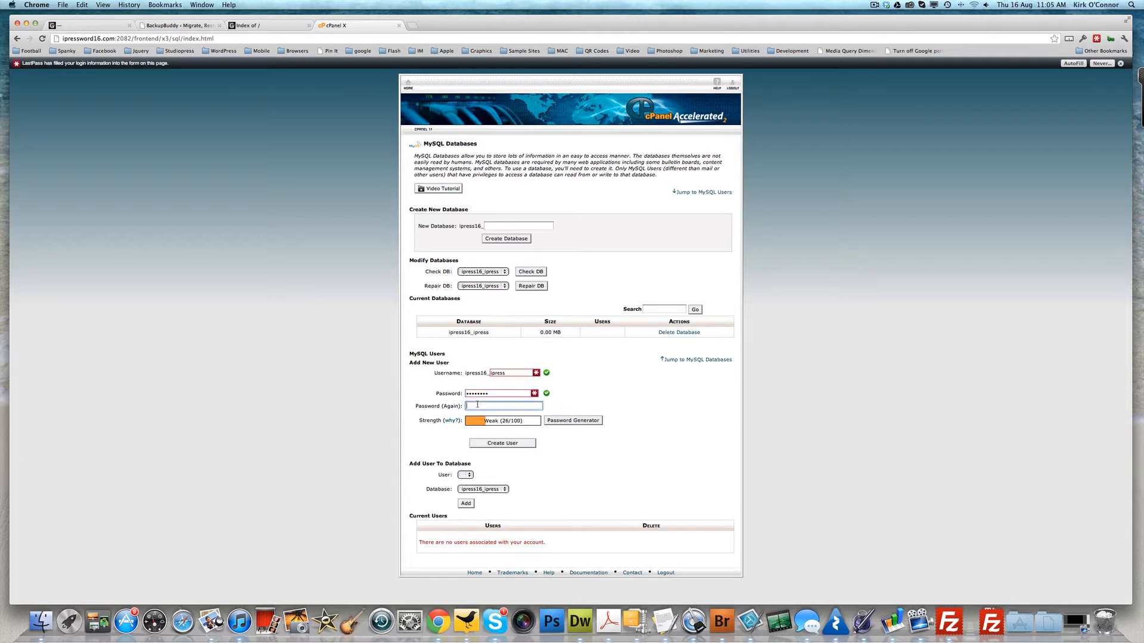
text(•)
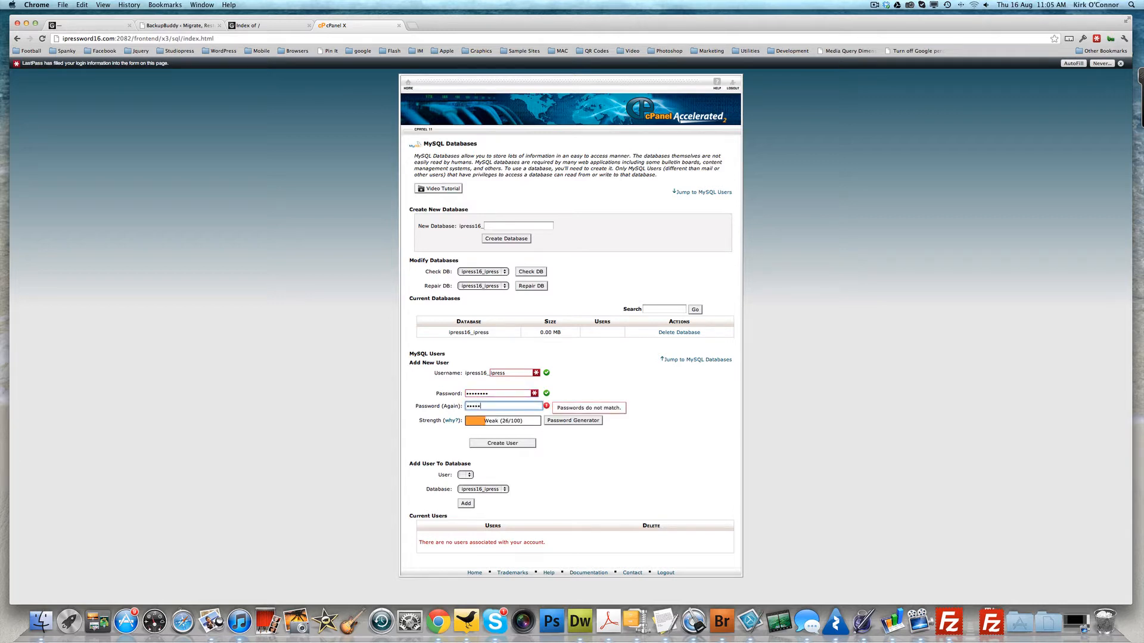
text(•••••••)
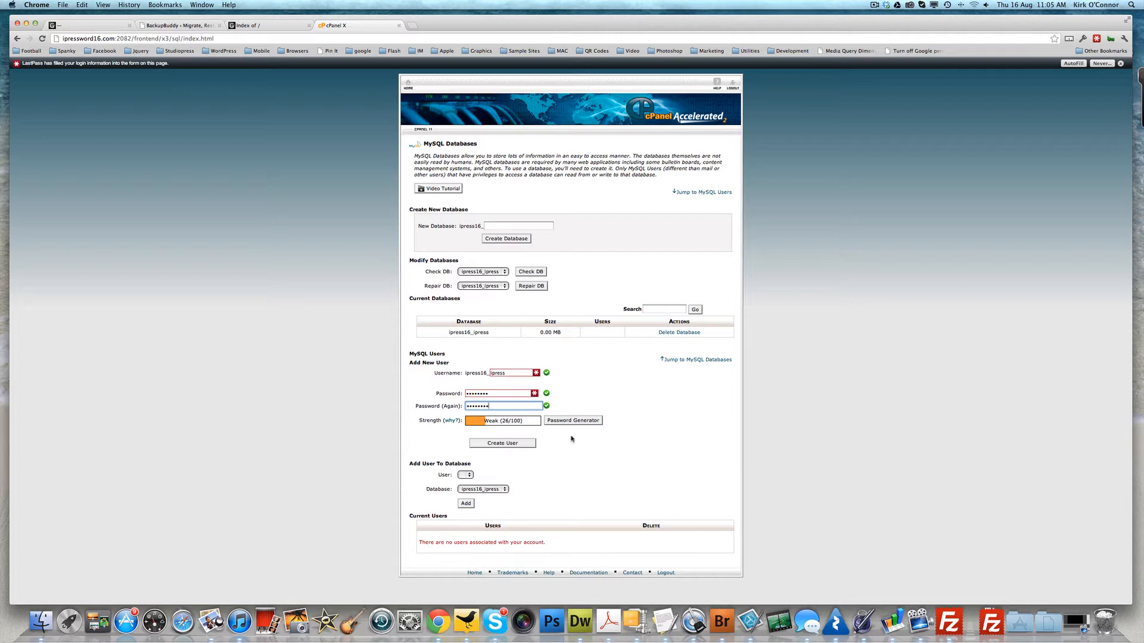
click(516, 444)
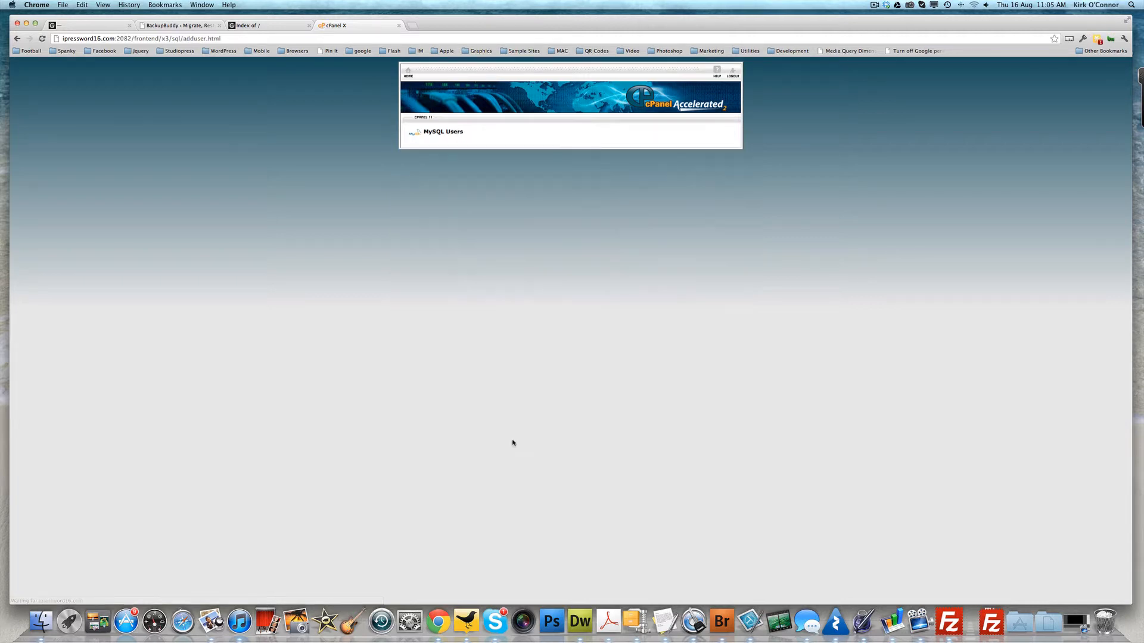
click(576, 187)
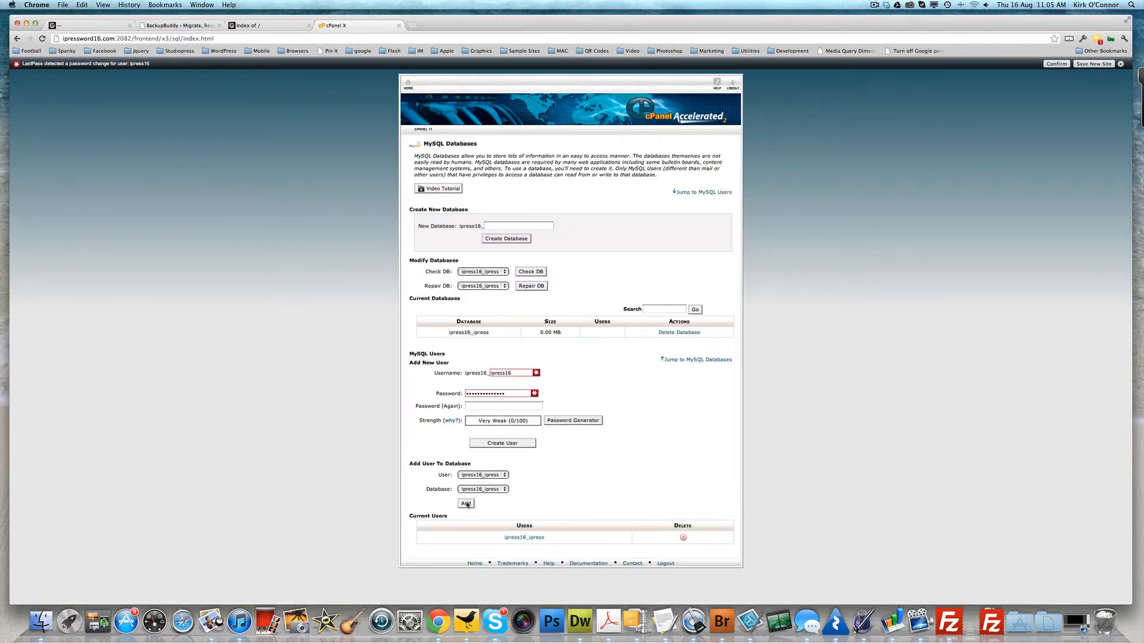
Add the user ipress16_ipress to the ipress16_ipress database with all privileges and return to the databases overview.
click(466, 504)
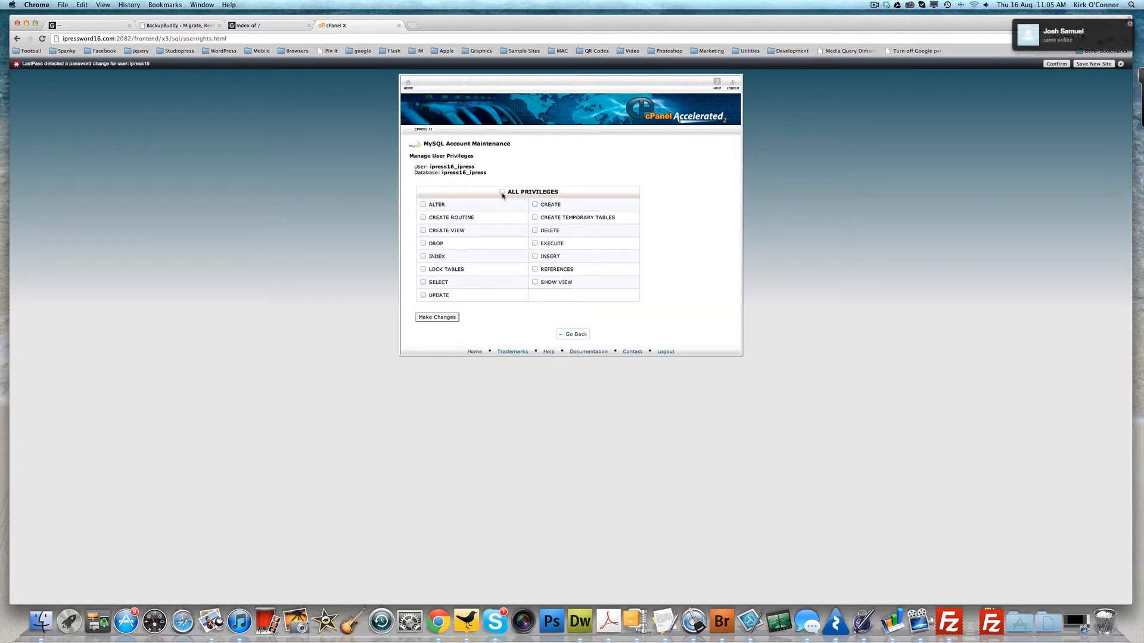
click(502, 192)
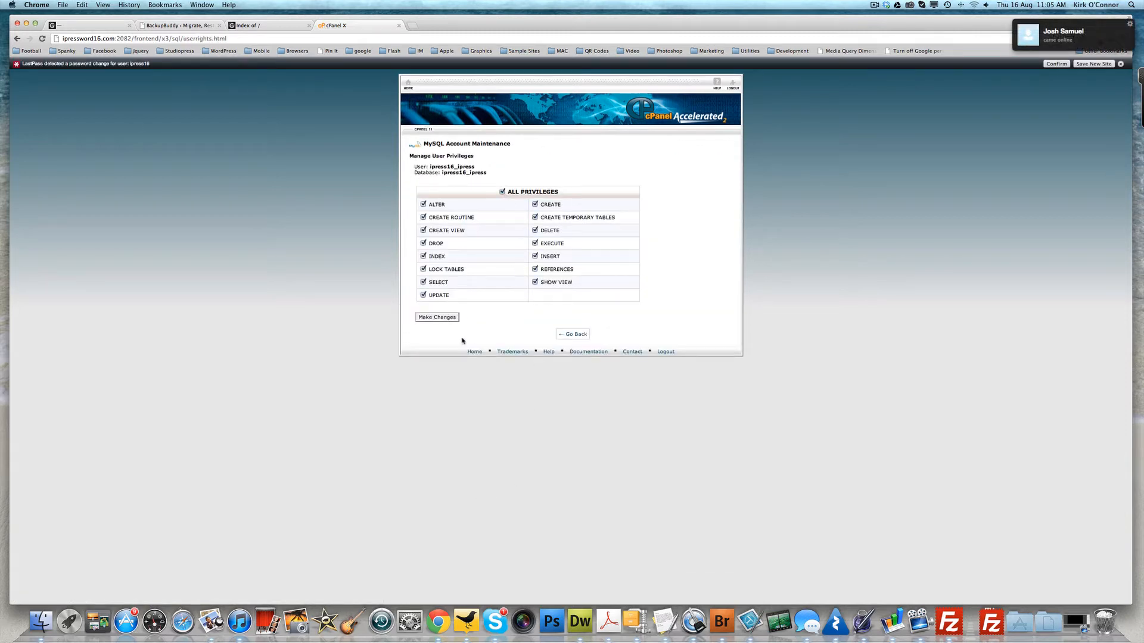
click(433, 319)
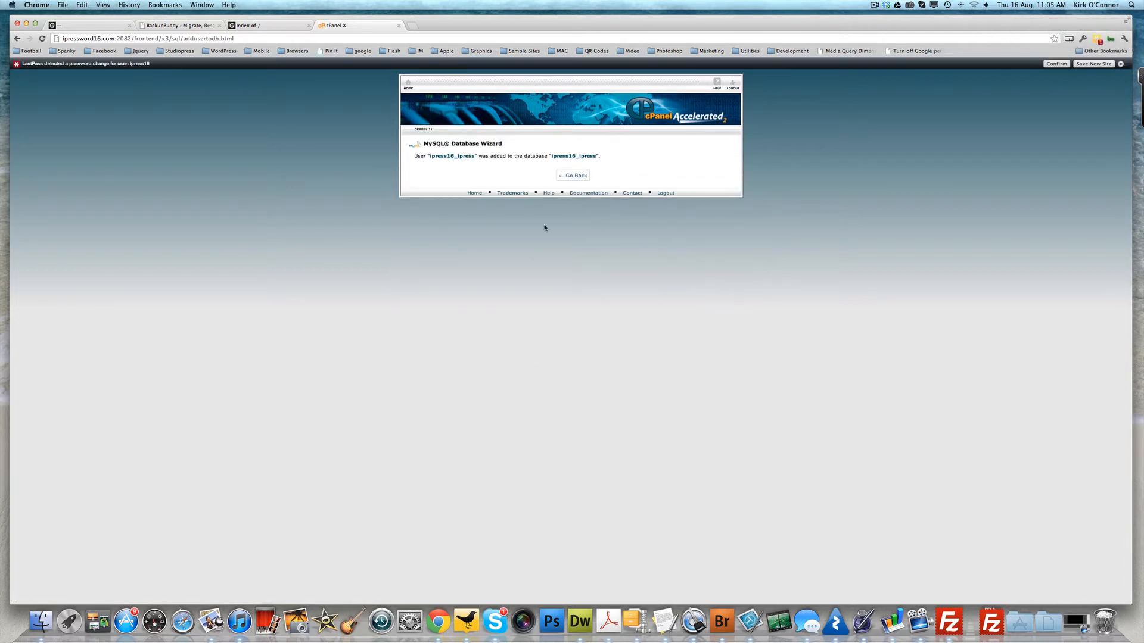
click(573, 175)
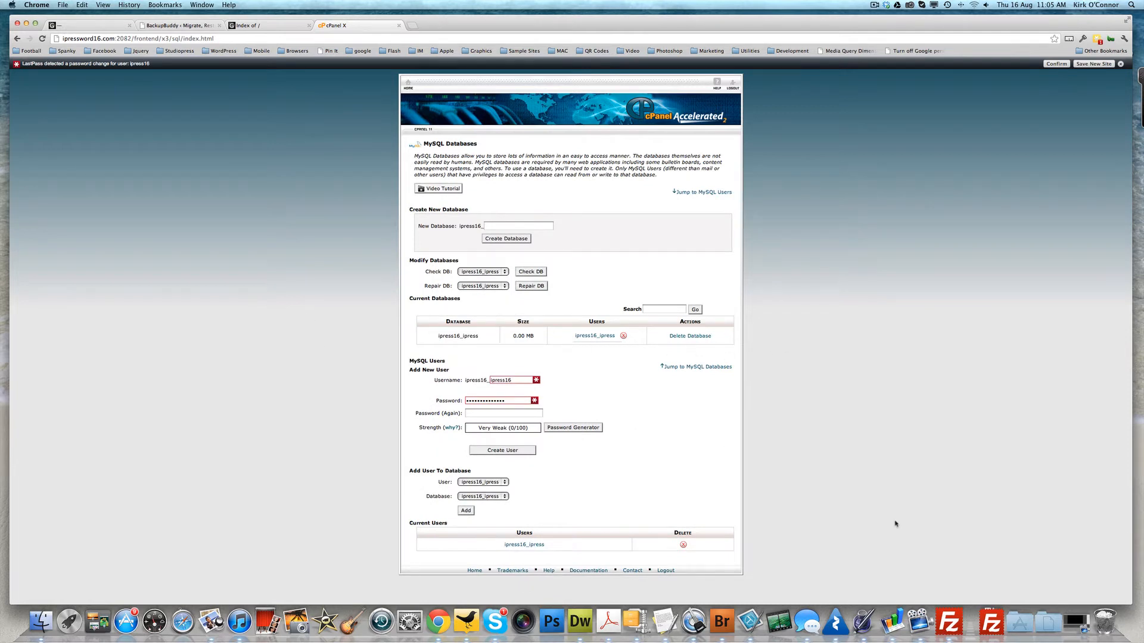
Switch to FileZilla and widen the local filename column to check the backup zip and importbuddy.php in the Temp folder.
click(949, 621)
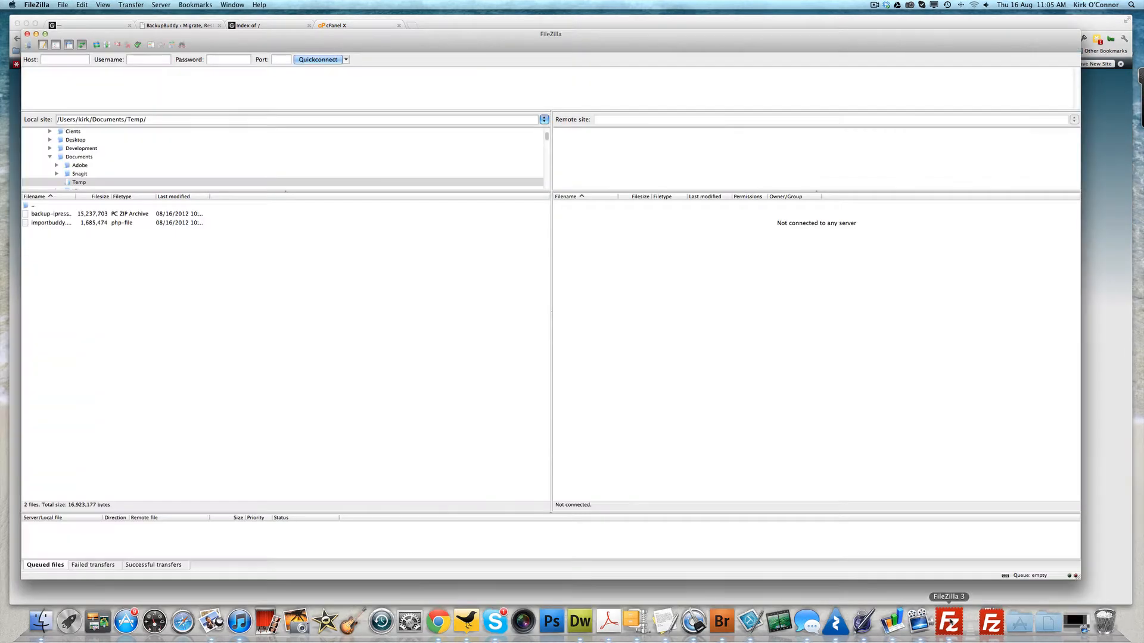
click(94, 214)
drag(76, 196, 205, 199)
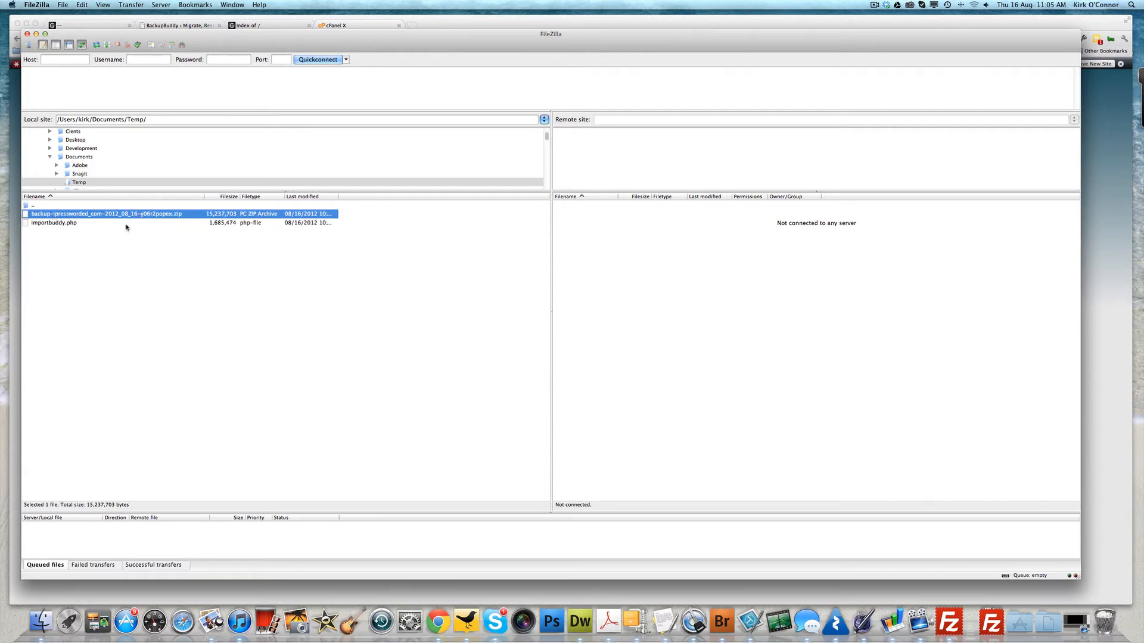
click(61, 224)
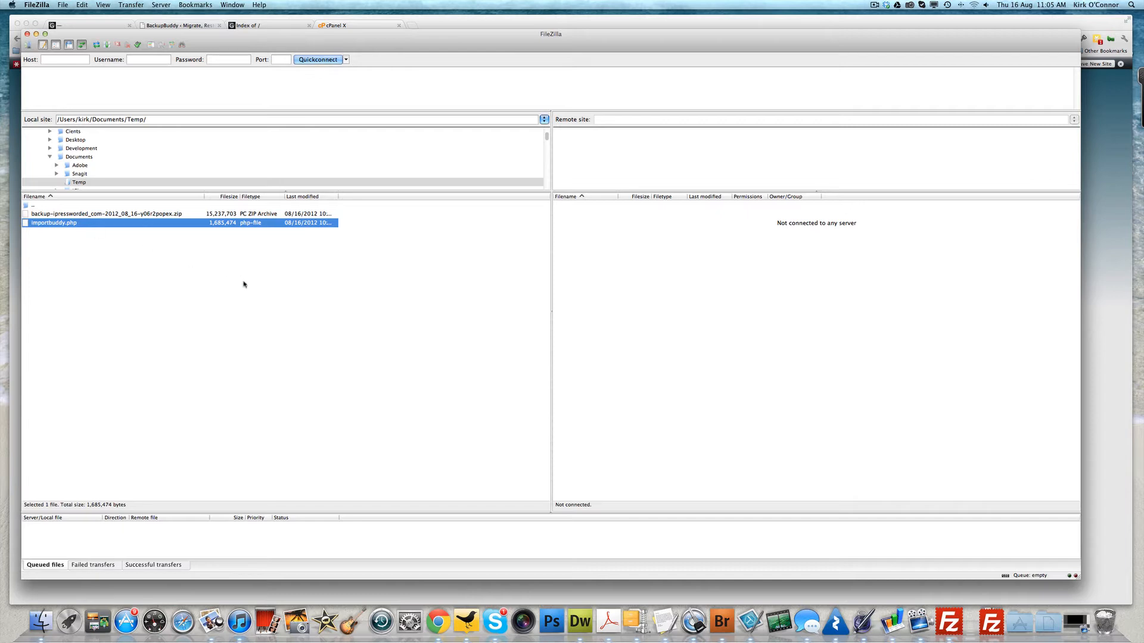
Enter ftp.ipressword16.com as the FTP host and ipress16 as the username.
click(64, 59)
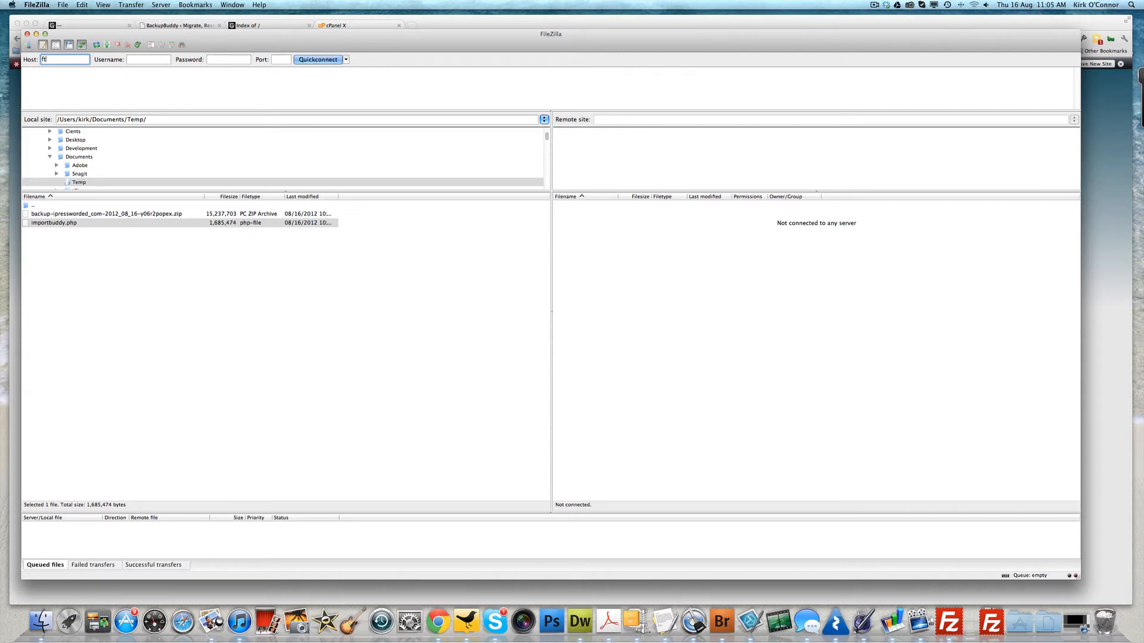
text(ftp)
text(.i)
text(pressword)
text(16.com)
click(149, 60)
text(ipress16)
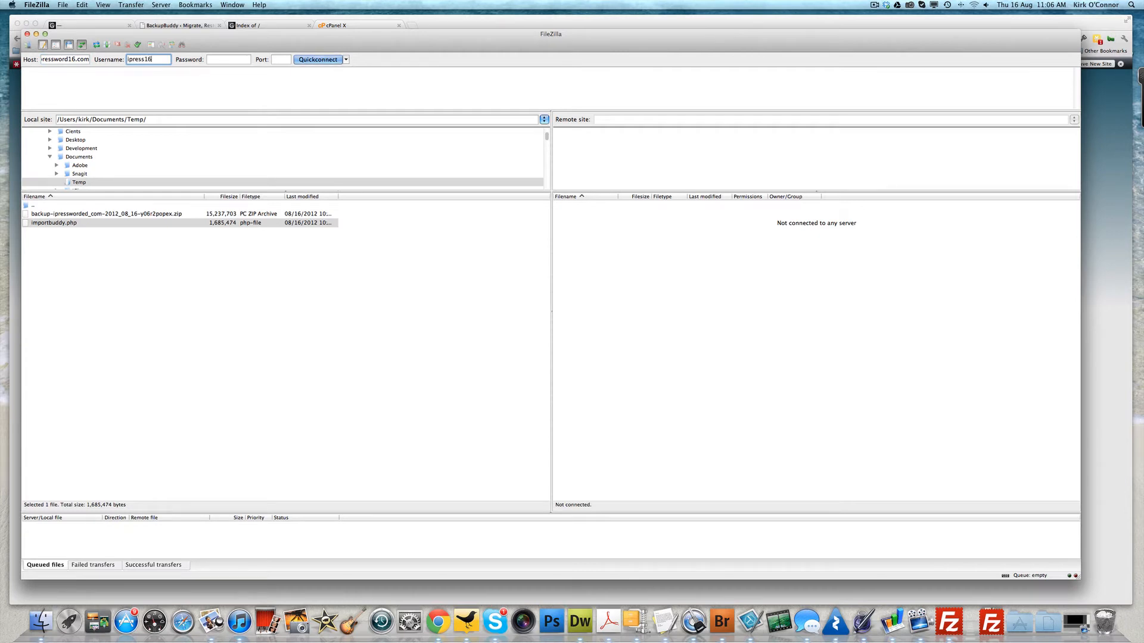
Fetch the FTP account password from TextEdit, paste it into the FileZilla connection details and connect to the server.
key(super+Tab)
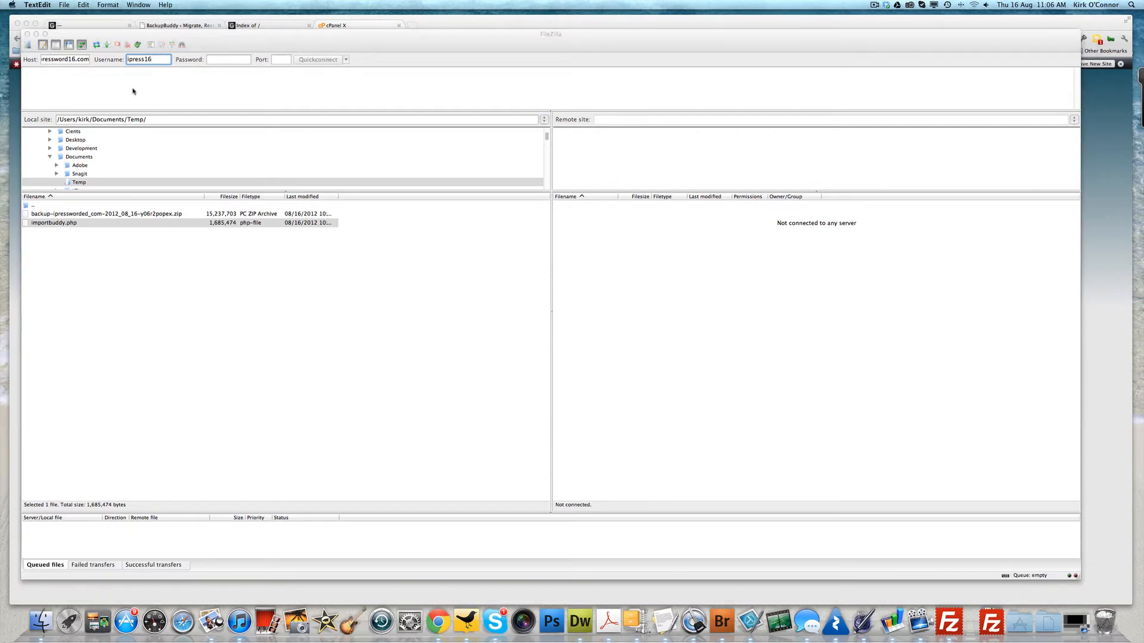
click(213, 59)
click(218, 59)
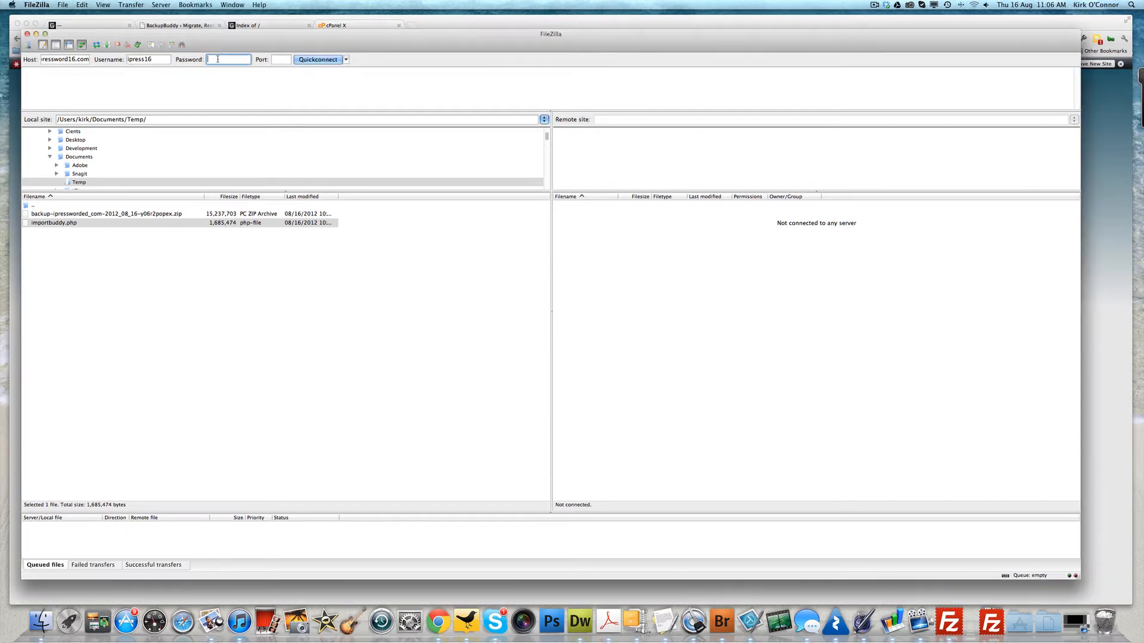
key(super+v)
click(304, 61)
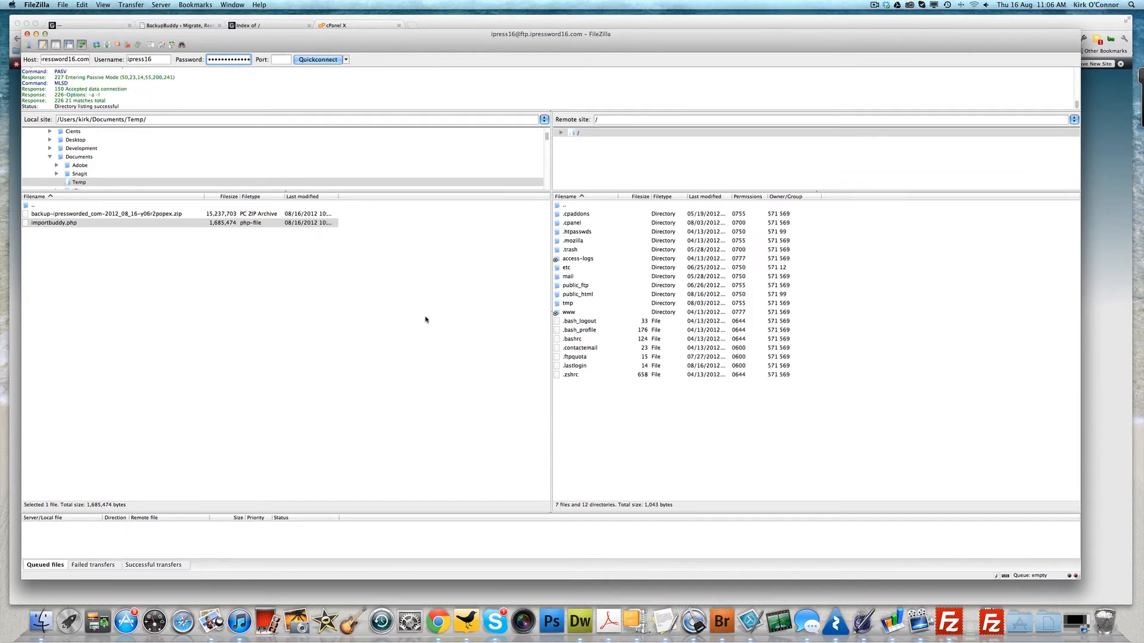
Upload the backup zip and importbuddy.php from the local Temp folder into the server's public_html directory.
click(585, 296)
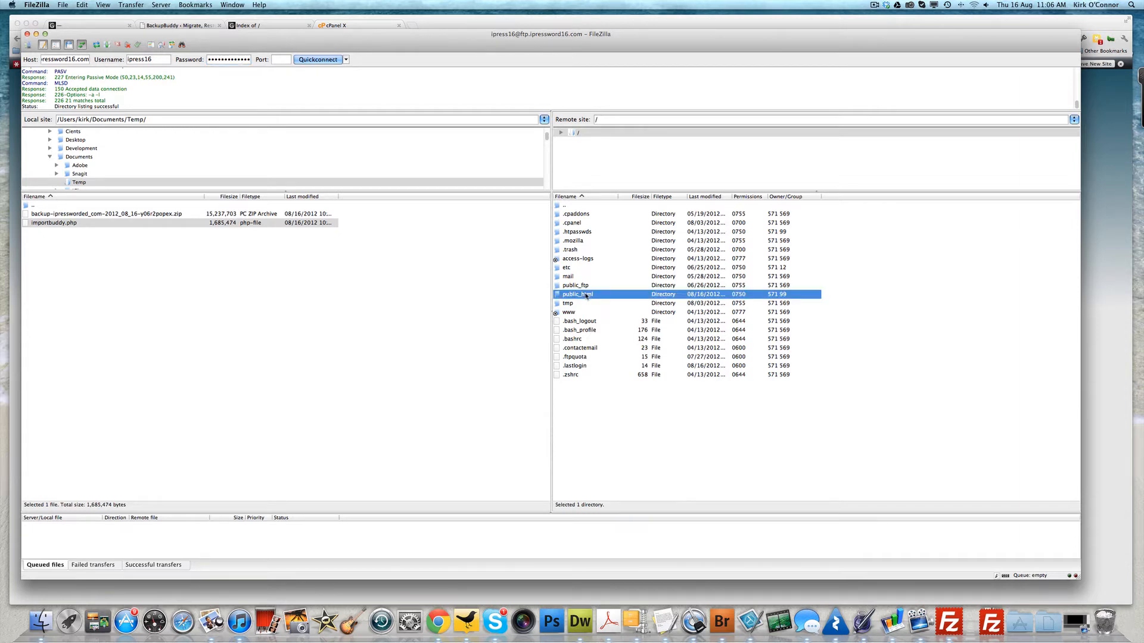
double_click(586, 294)
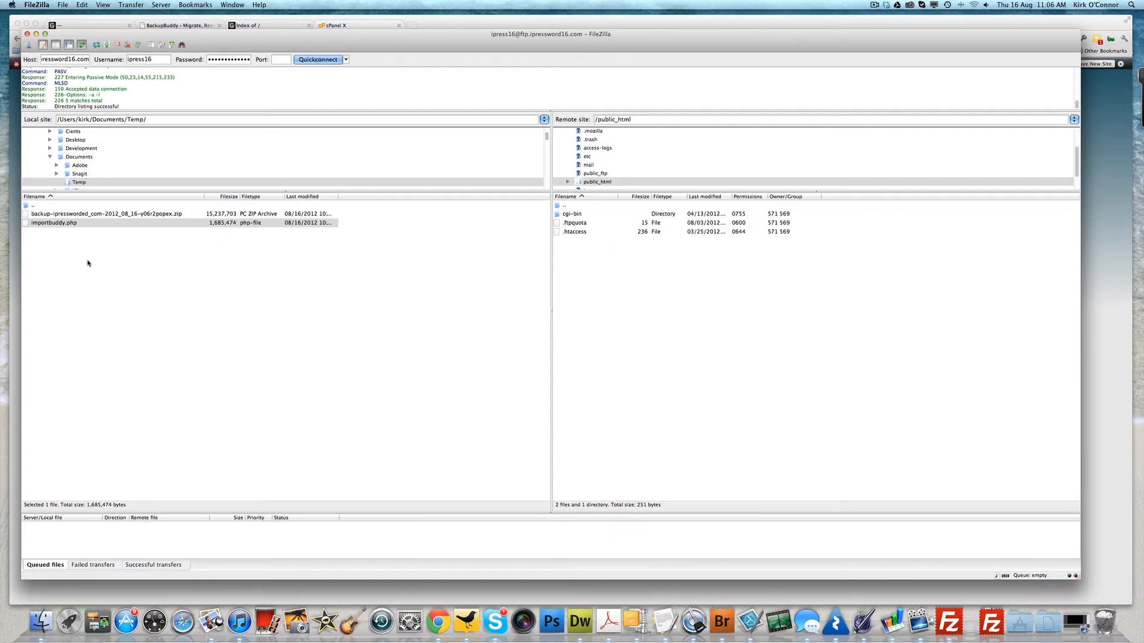
shift+click(72, 214)
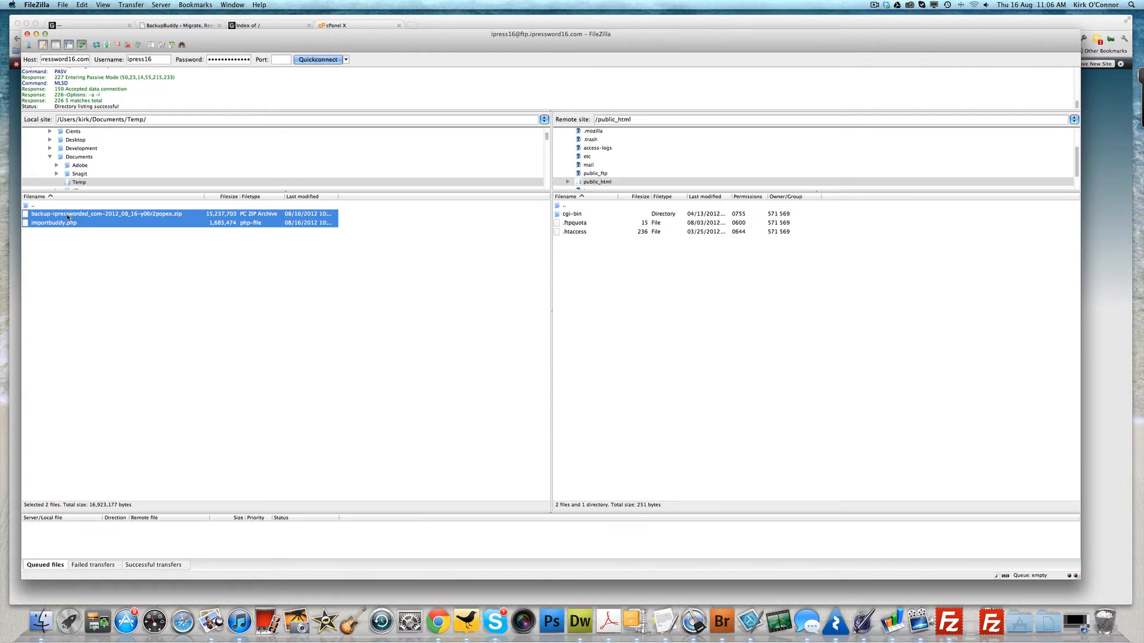
drag(68, 216, 754, 335)
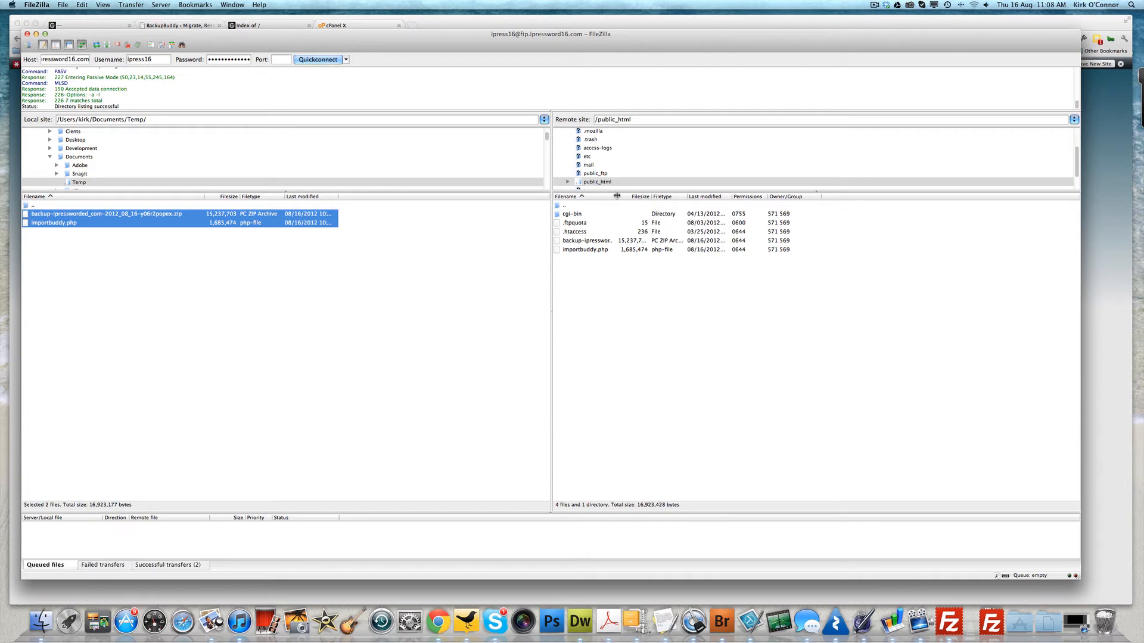
Widen the remote filename column and check the uploaded importbuddy.php and backup zip in public_html.
drag(617, 197, 744, 197)
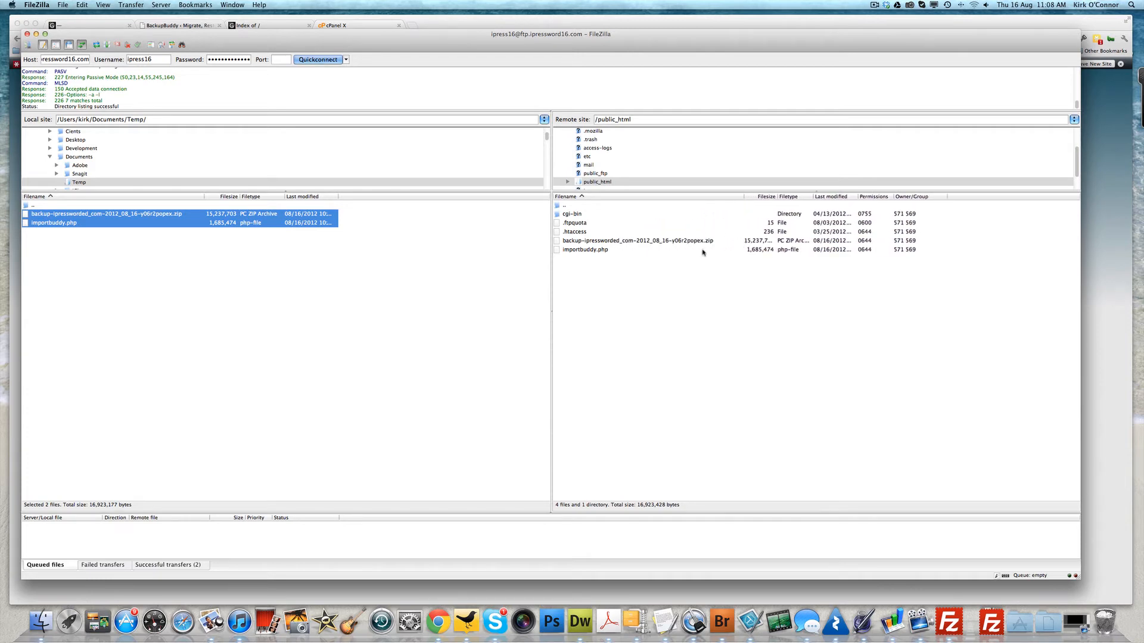
click(578, 251)
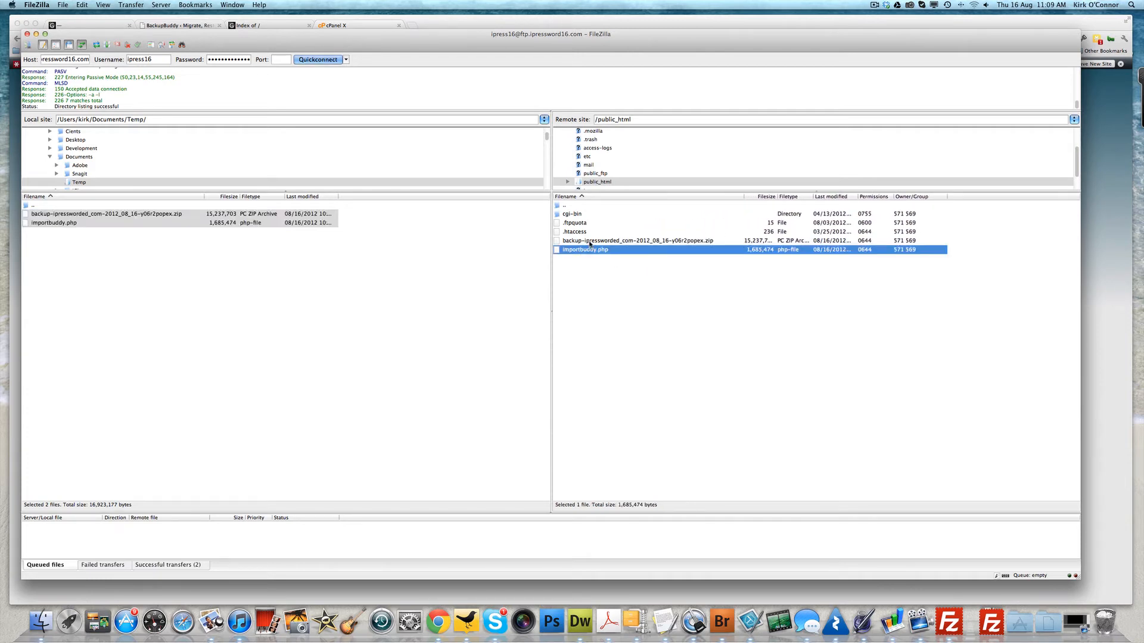
click(593, 240)
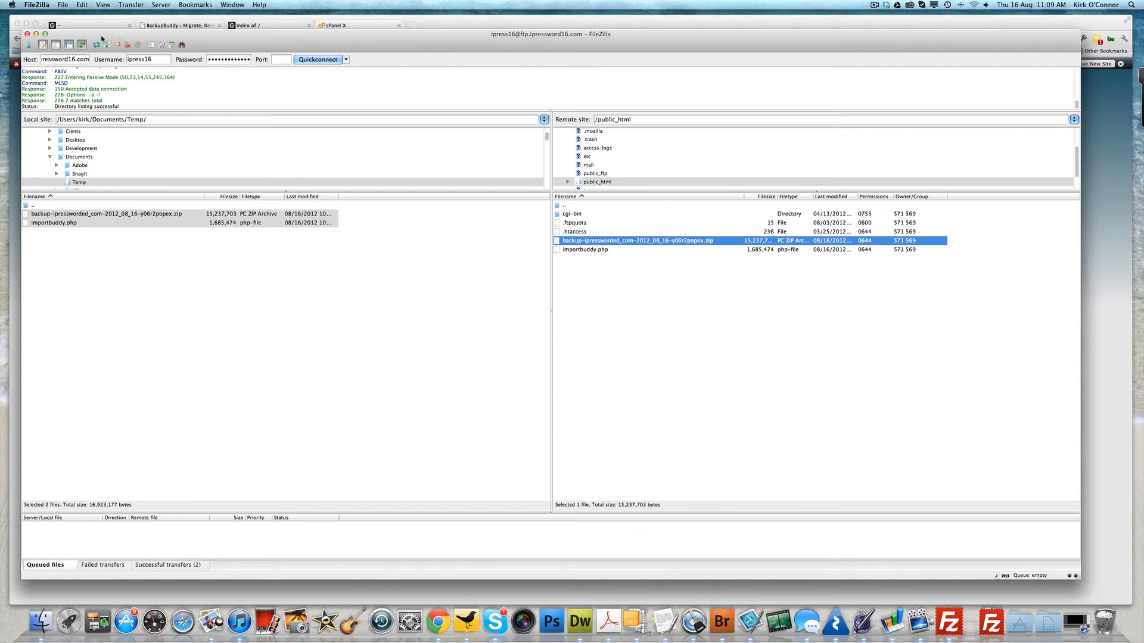
Switch back to cPanel in Chrome and open File Manager at the Web Root to check the uploaded files.
click(36, 34)
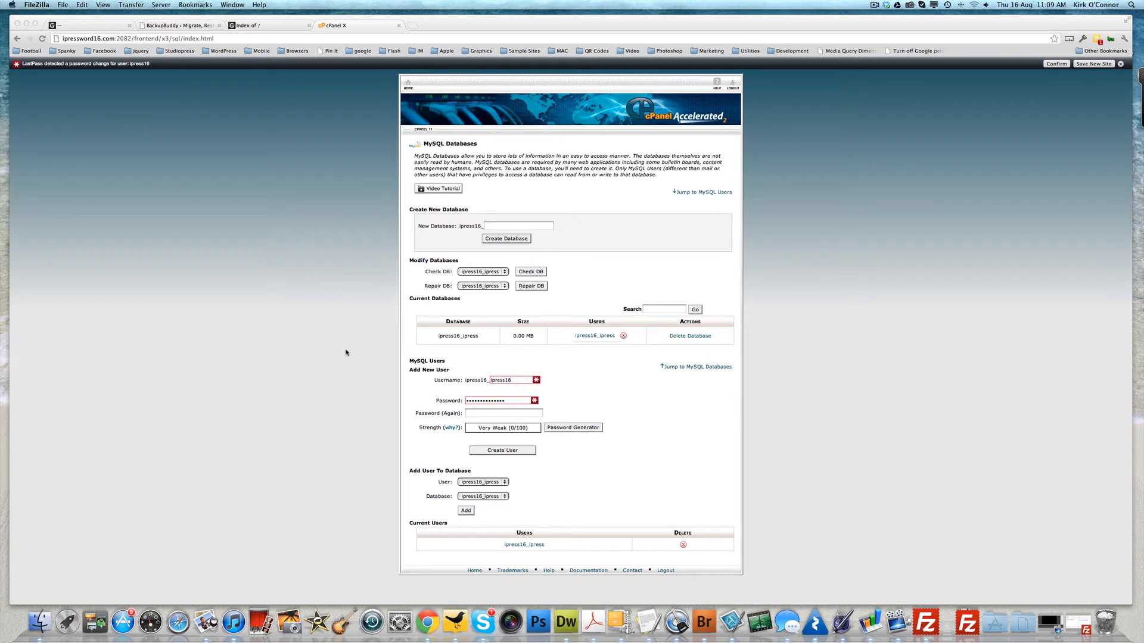
click(408, 88)
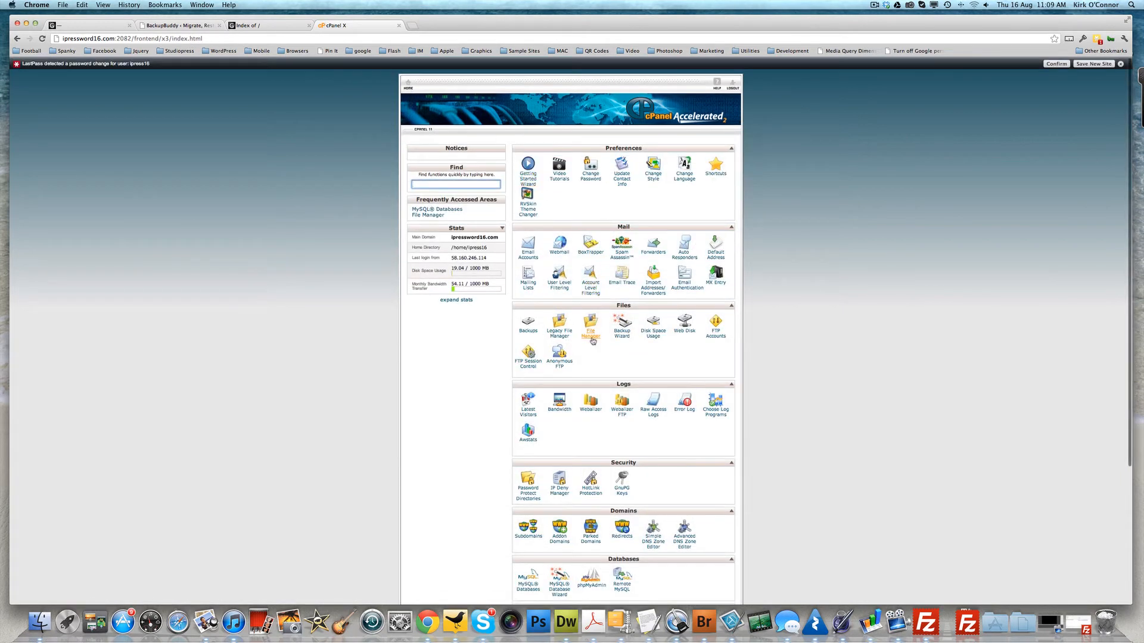
click(592, 339)
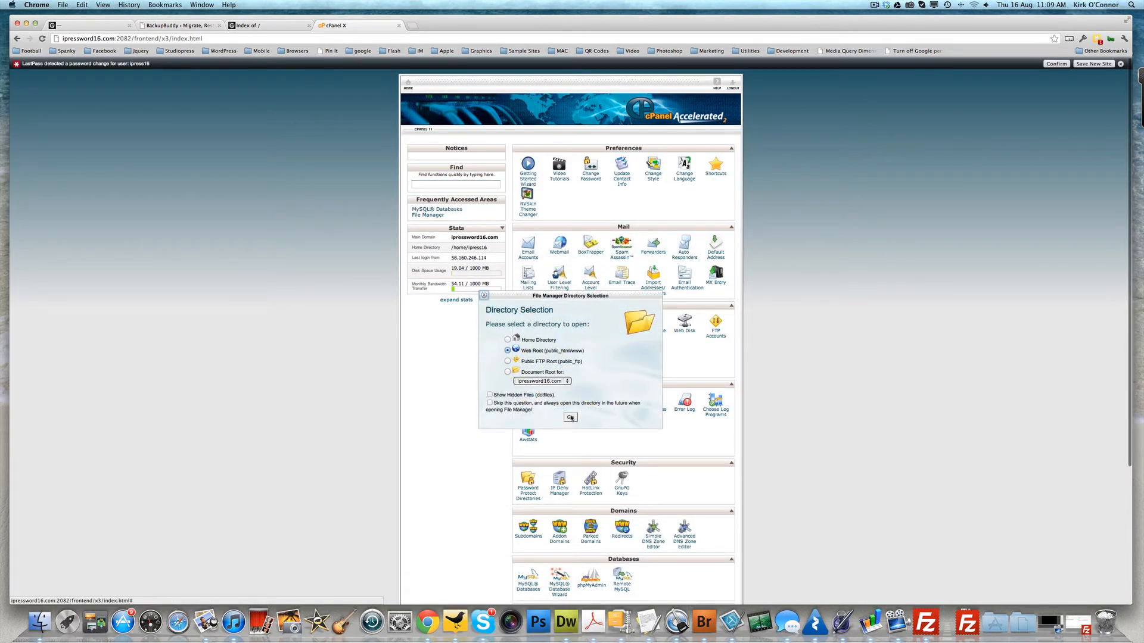
click(570, 417)
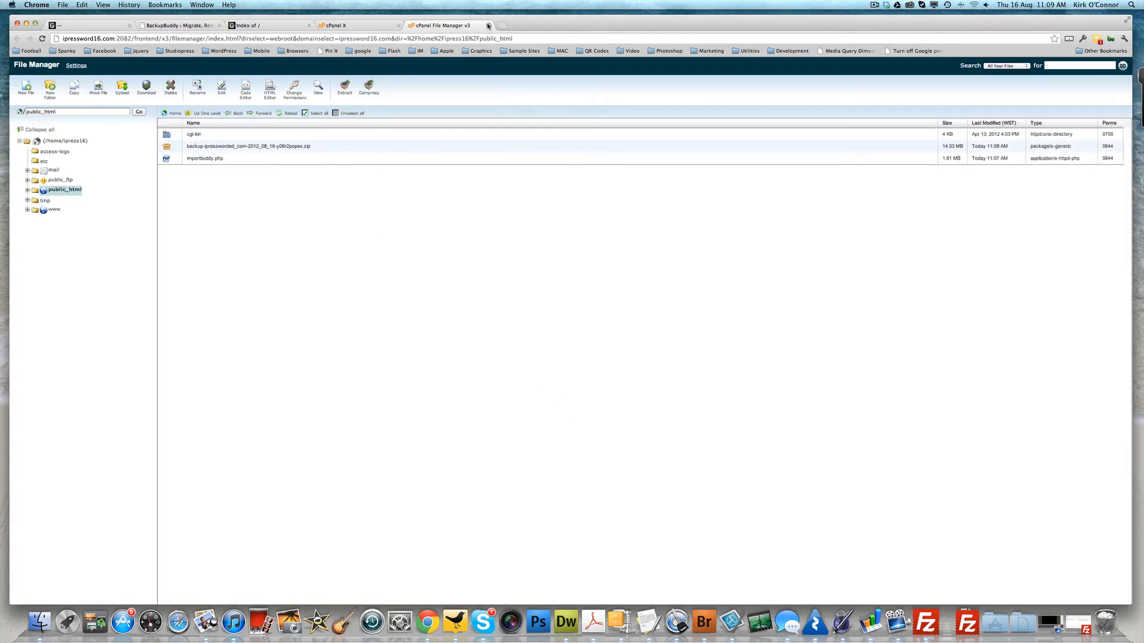
Load ipressword16.com/importbuddy.php in the browser tab showing the site's directory index.
click(276, 26)
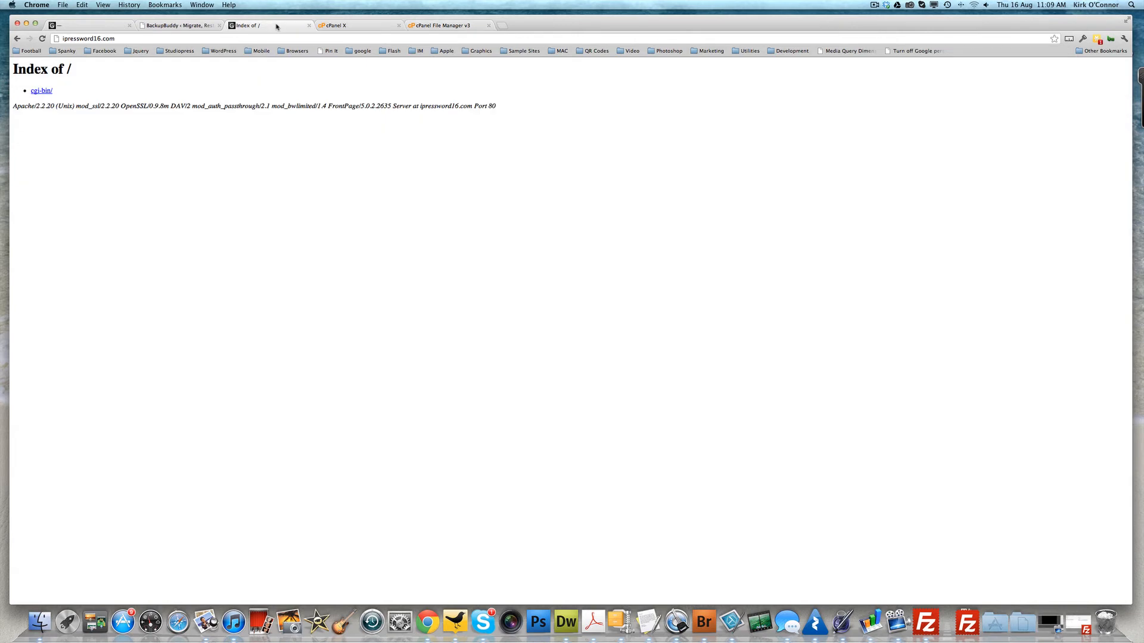
click(119, 38)
click(123, 38)
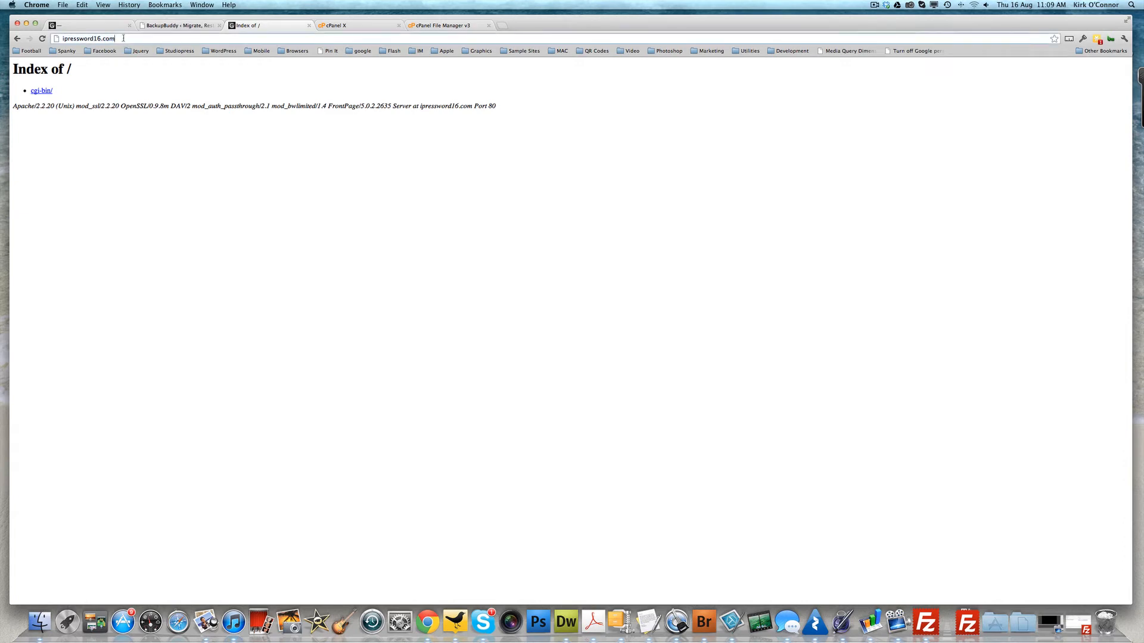
text(/imp)
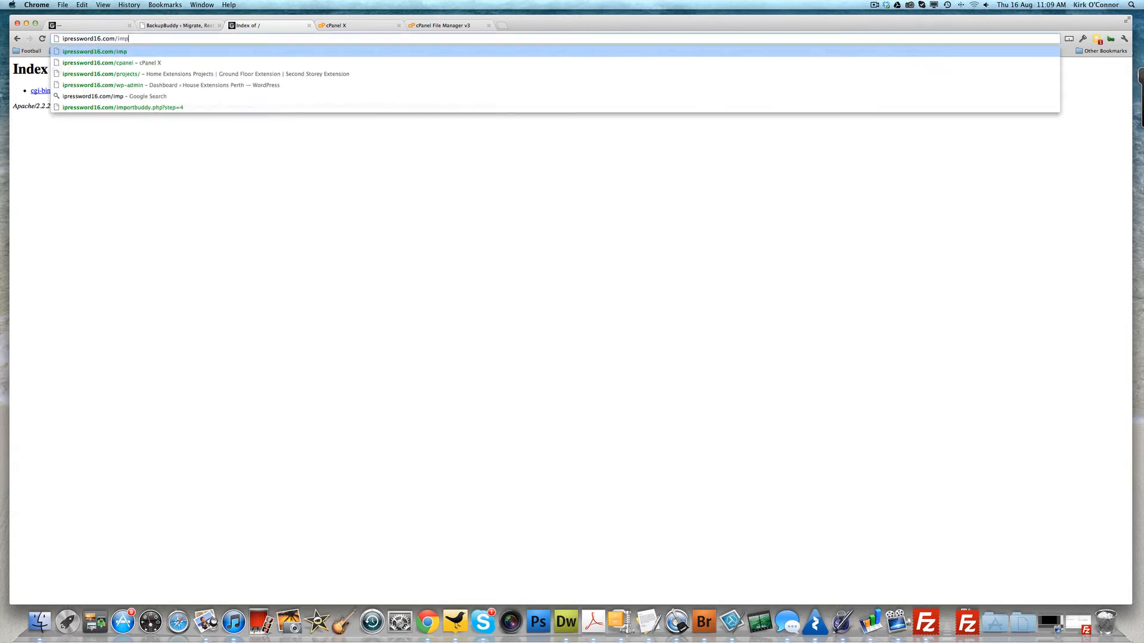
text(ortbuddy.php)
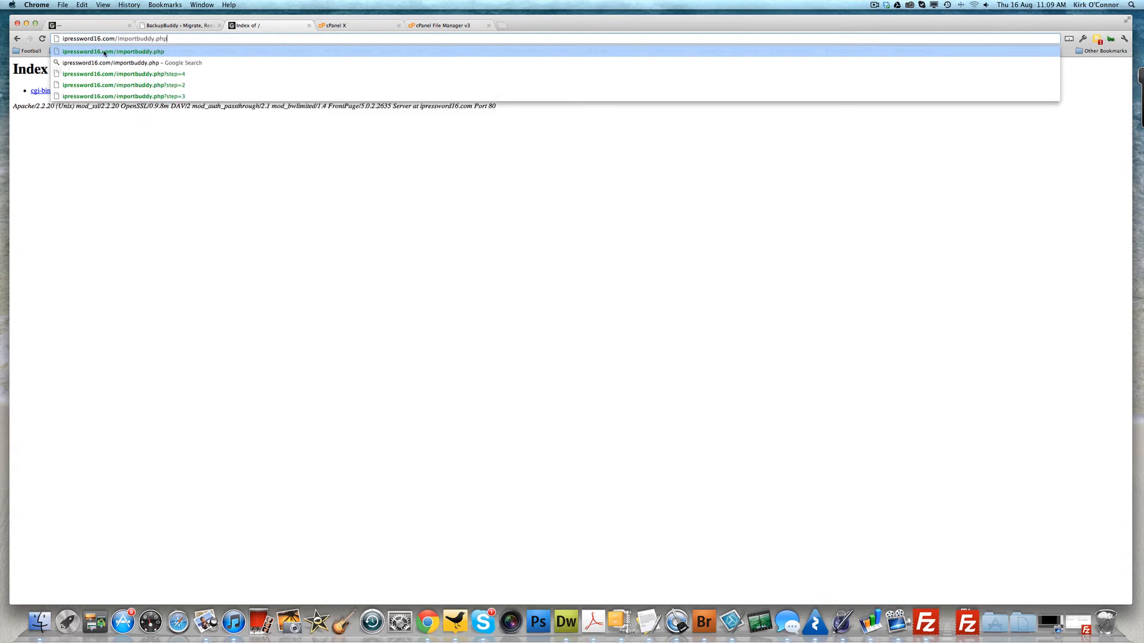
key(Return)
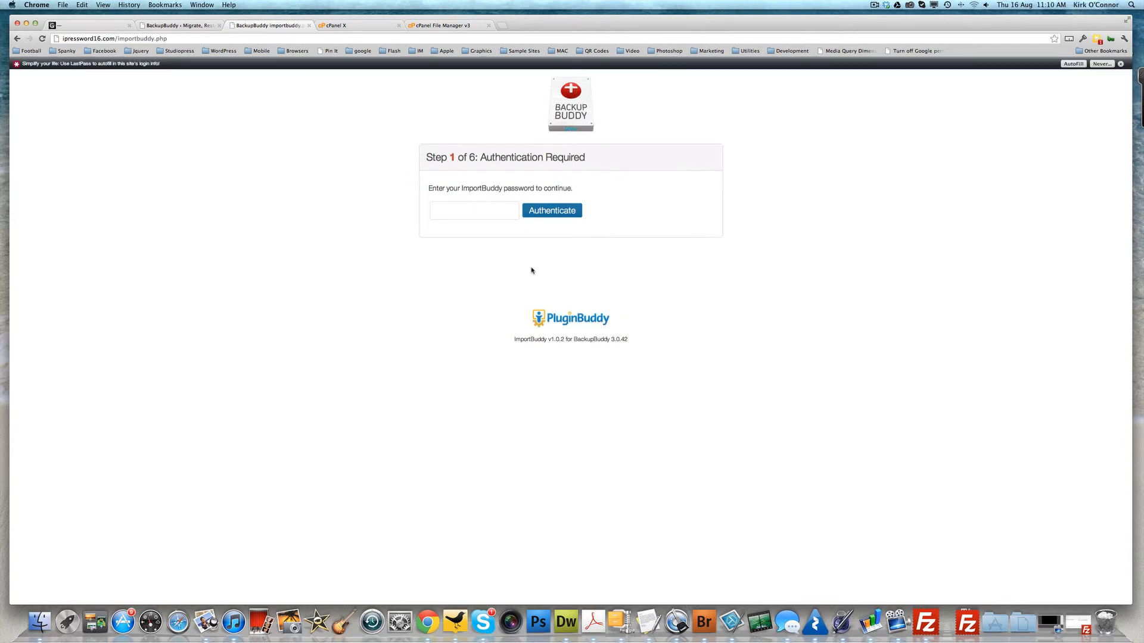
Enter the ImportBuddy password and authenticate.
click(465, 210)
text(••••)
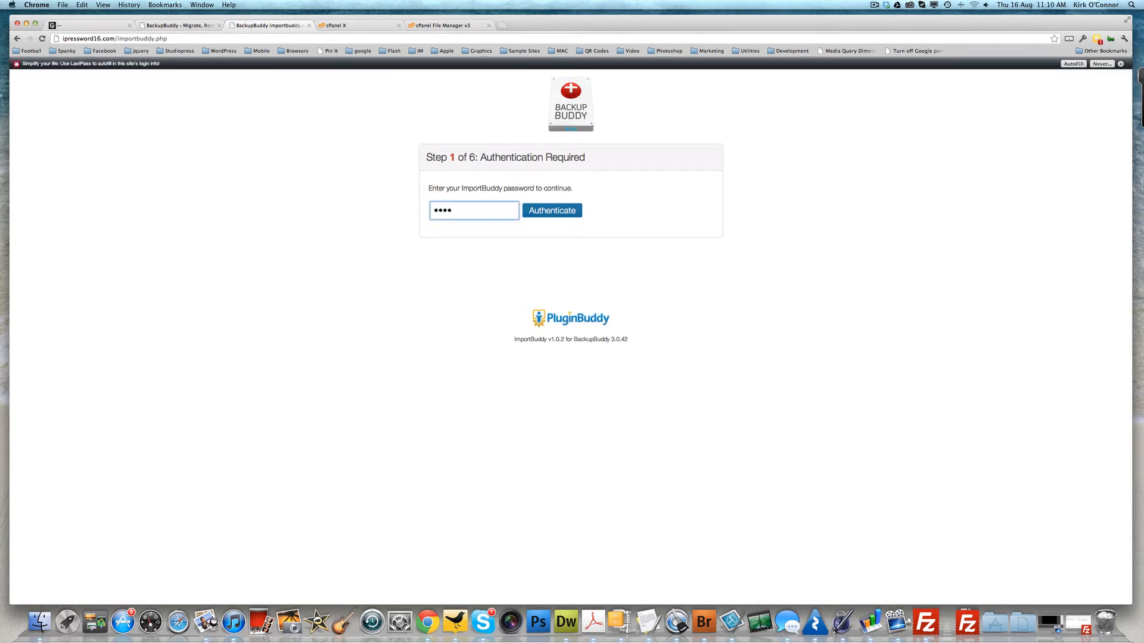
click(554, 215)
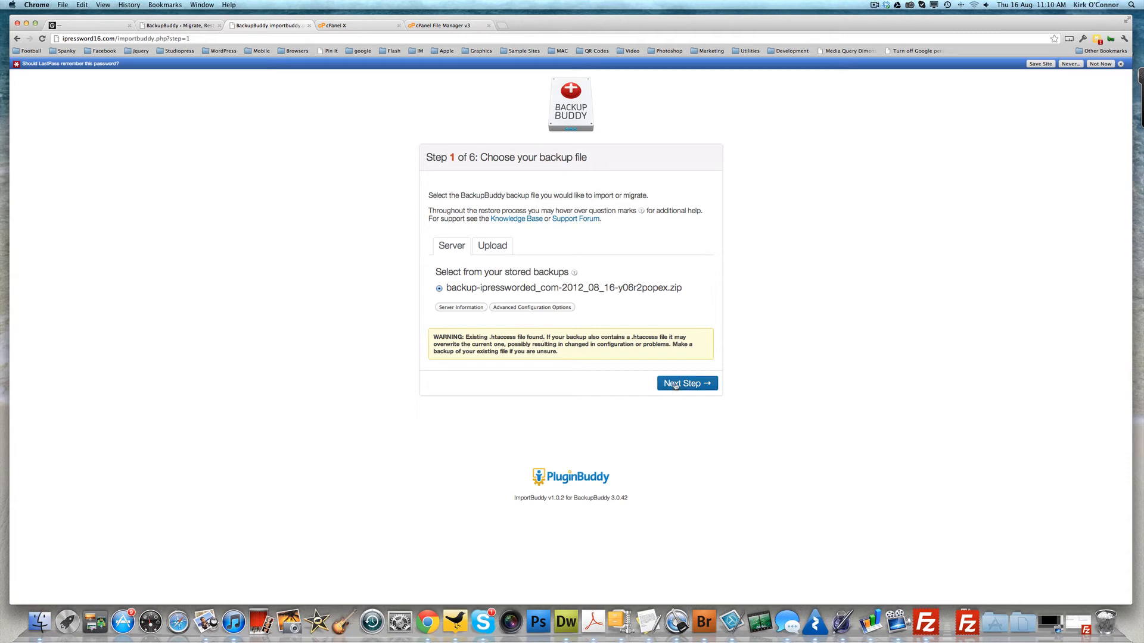
Unzip the stored ipressworded.com backup, dismiss the LastPass prompt and continue to the URL and database settings.
click(675, 385)
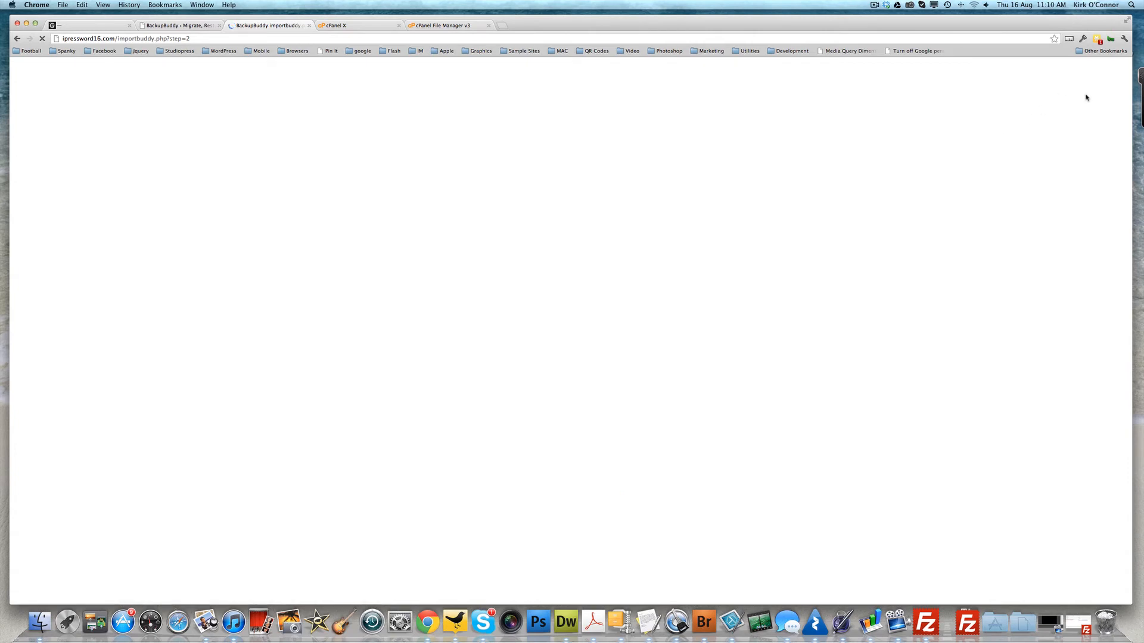
click(1120, 64)
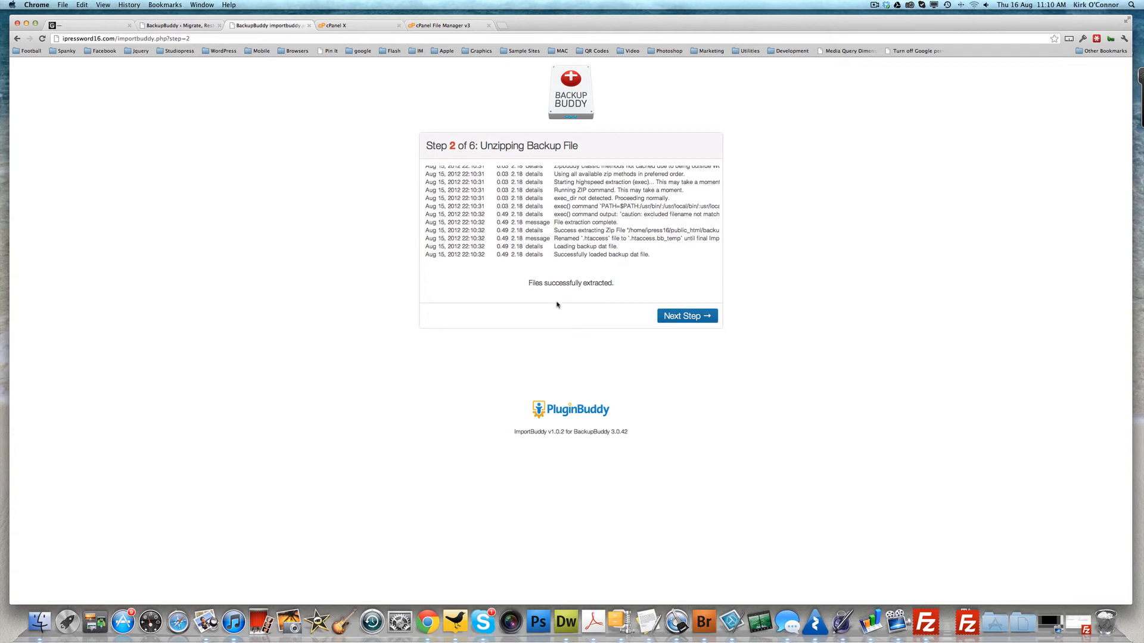
click(676, 317)
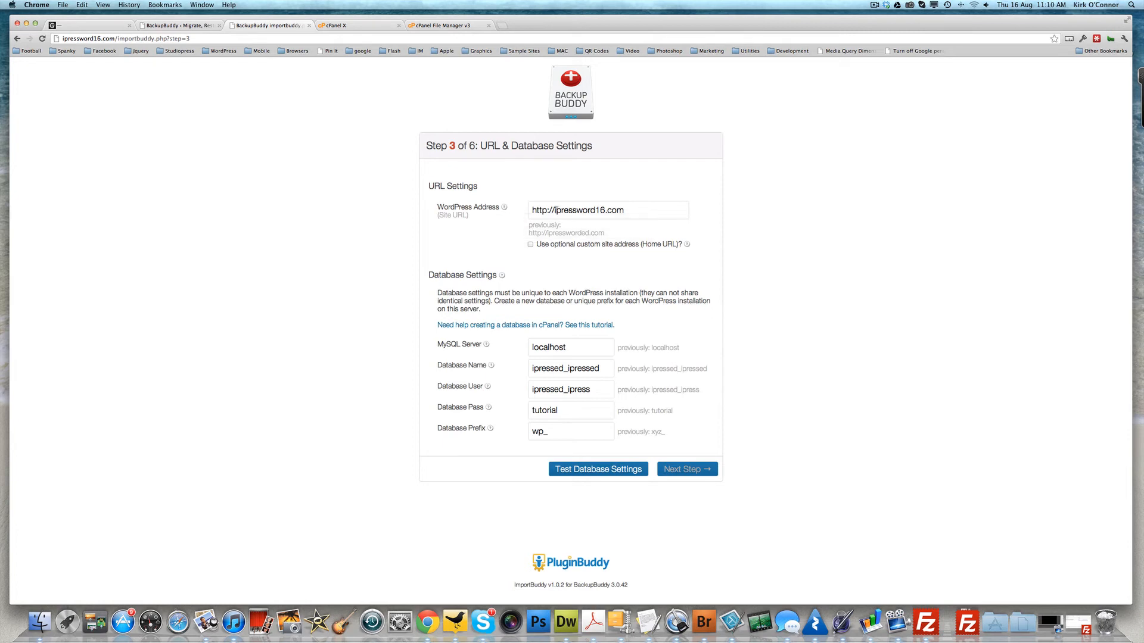
Set the database name to ipress16_ipress.
click(601, 368)
drag(600, 369, 555, 368)
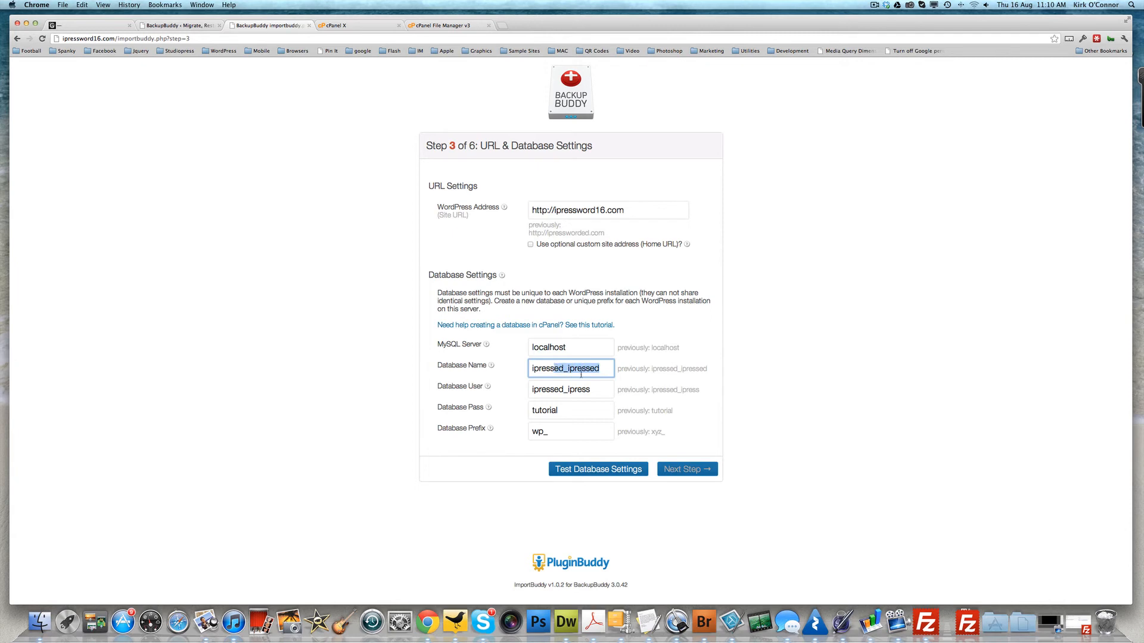
text(16)
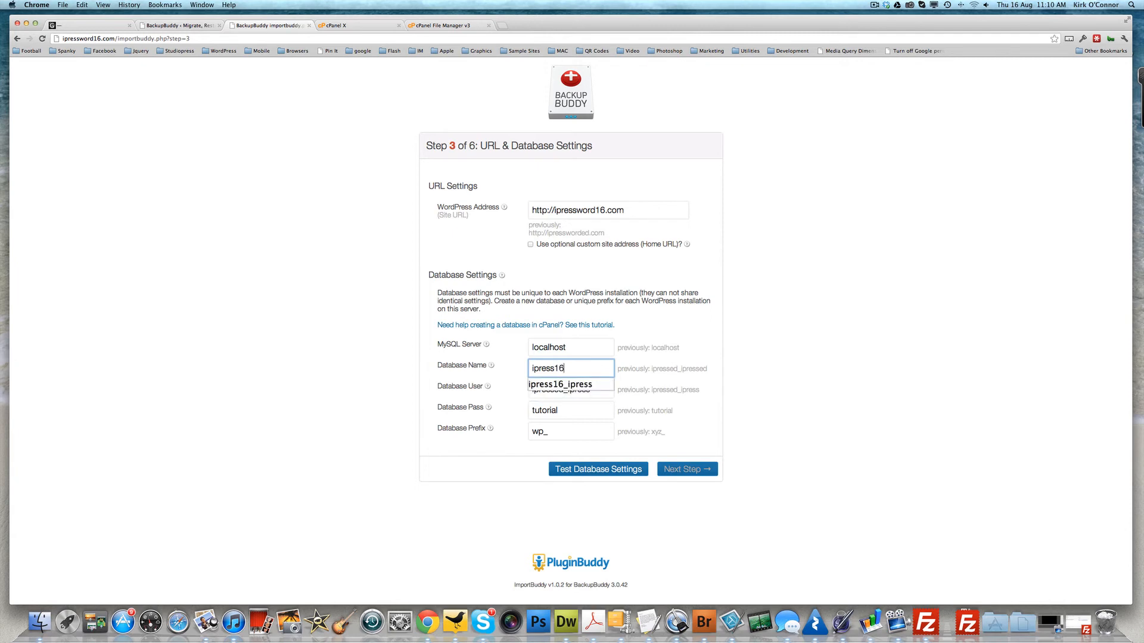
click(581, 384)
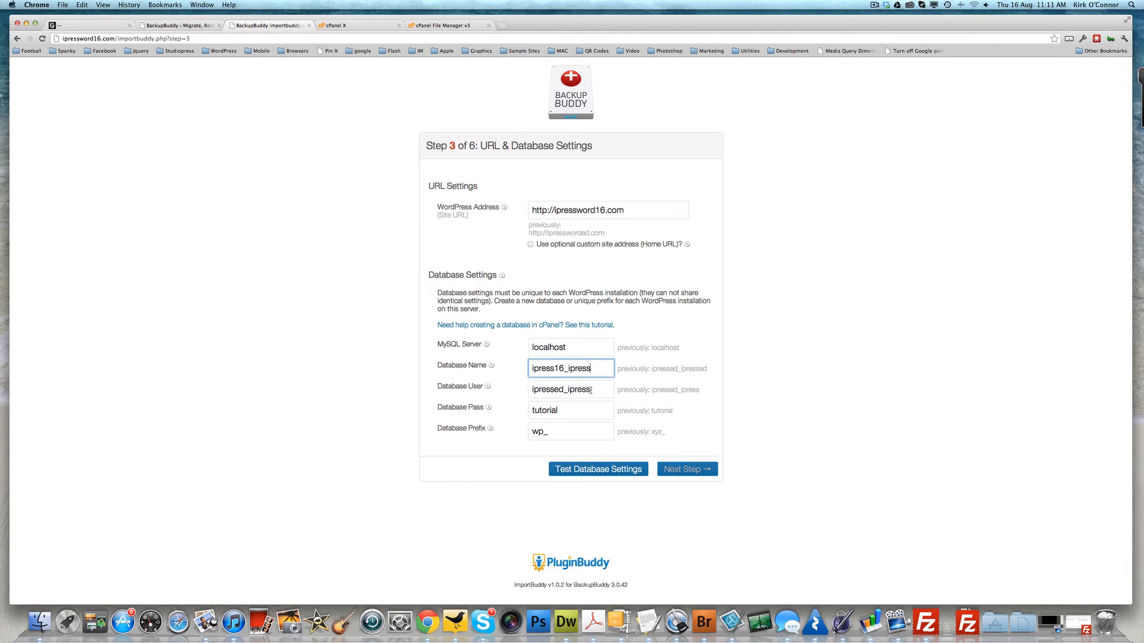
Set the database user to ipress16_ipress.
click(590, 390)
key(BackSpace)
key(BackSpace)
key(BackSpace)
key(BackSpace)
key(BackSpace)
key(BackSpace)
key(BackSpace)
key(BackSpace)
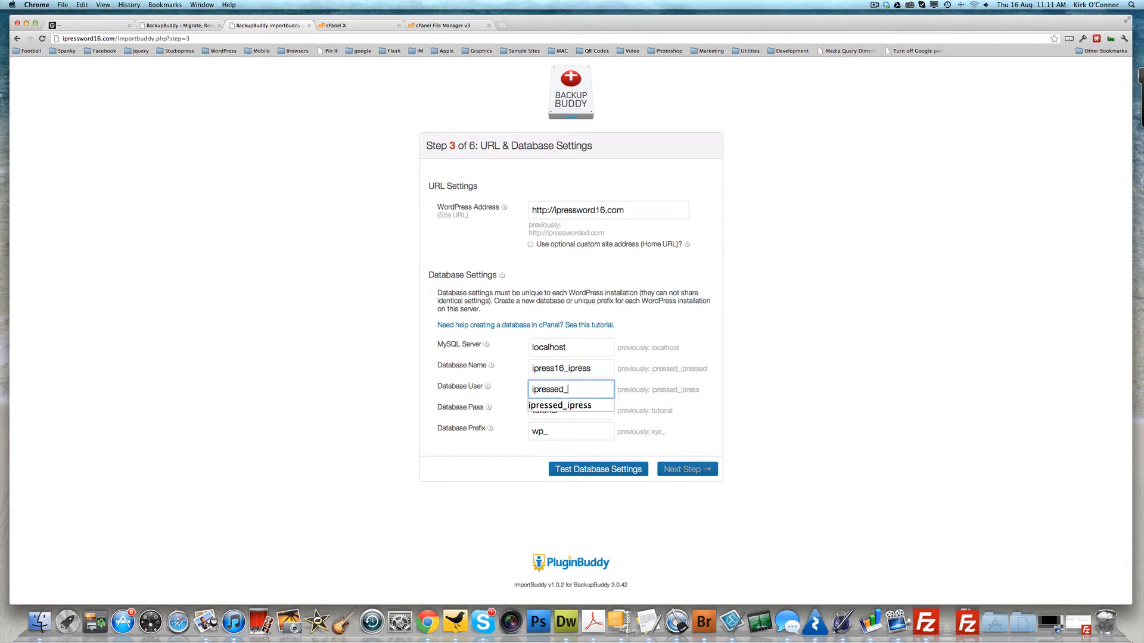
key(BackSpace)
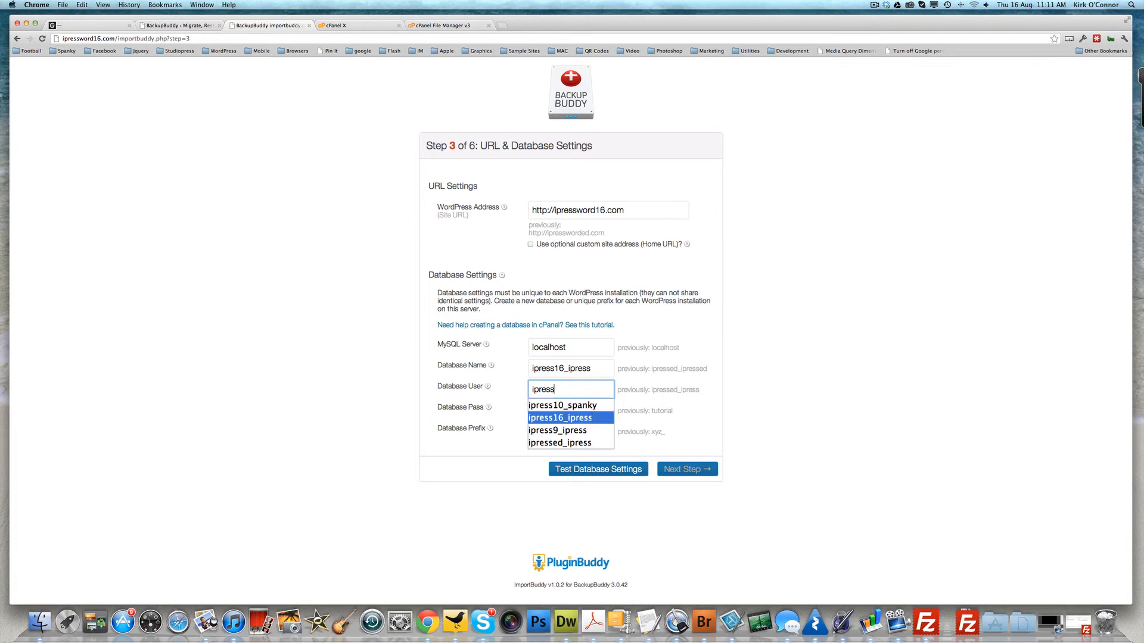
click(586, 412)
Set the database prefix to xyz_ and test the database settings.
click(576, 411)
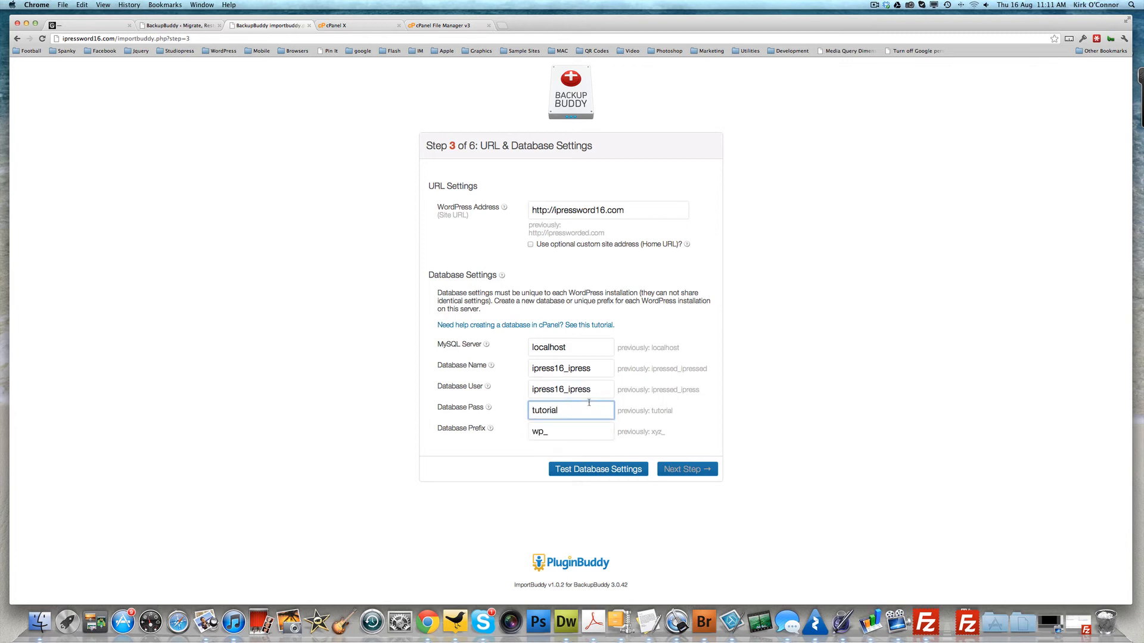
click(565, 434)
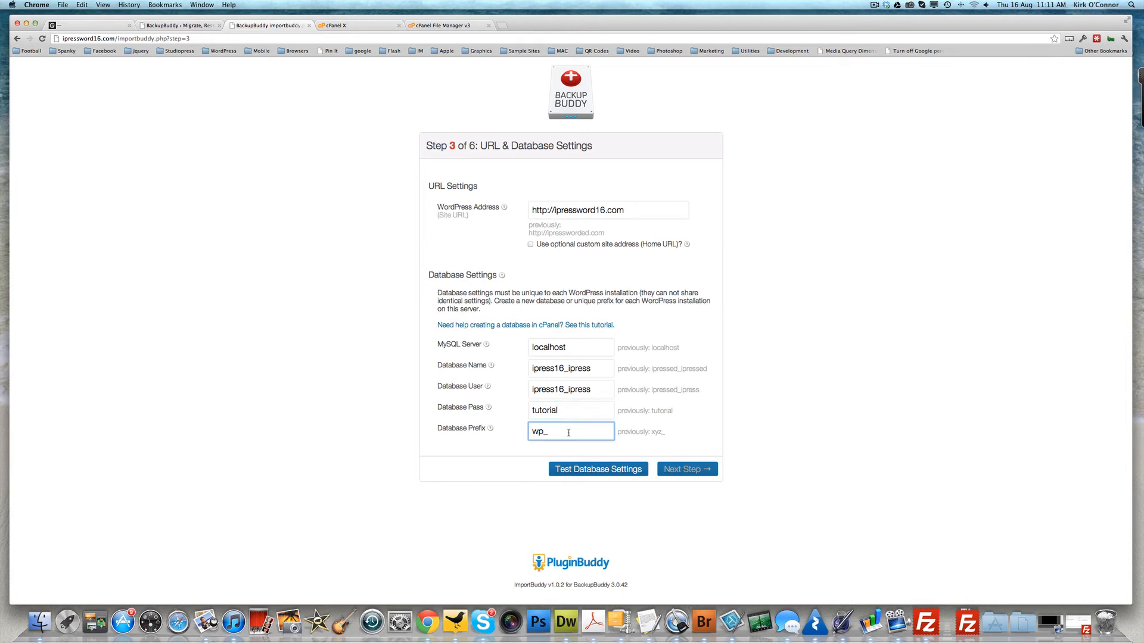
key(Left)
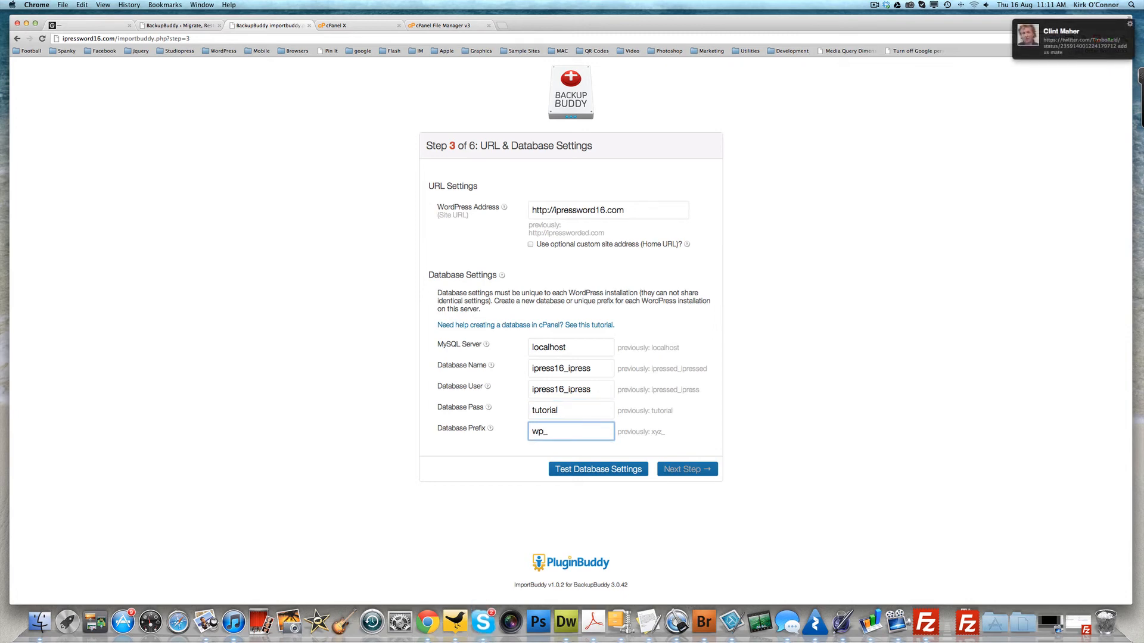
key(BackSpace)
key(BackSpace)
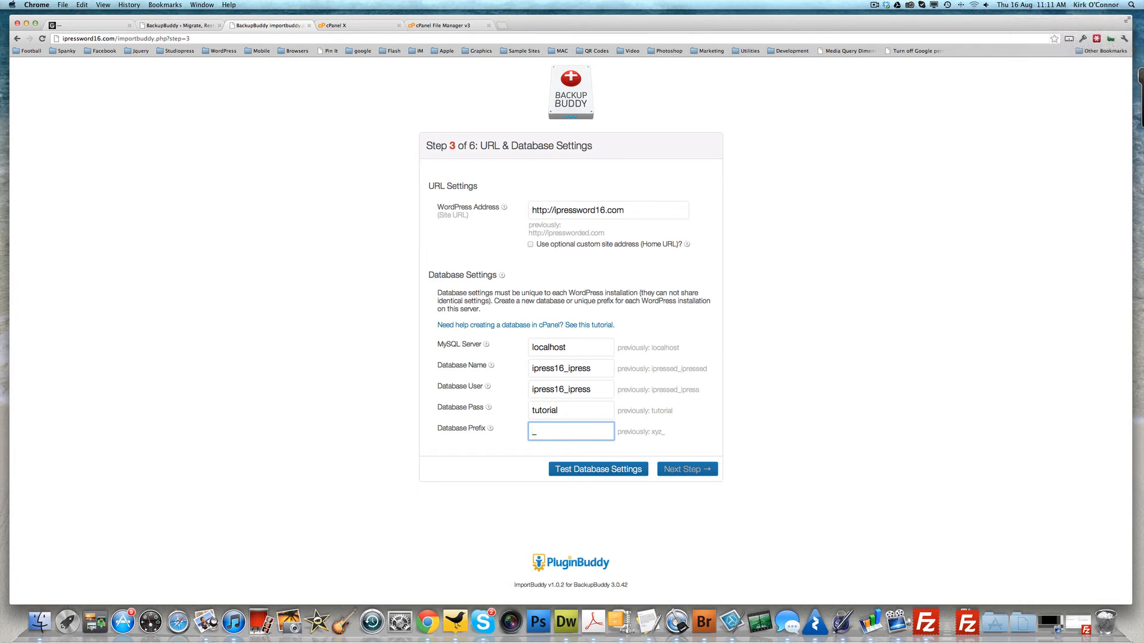
text(xyz)
click(602, 470)
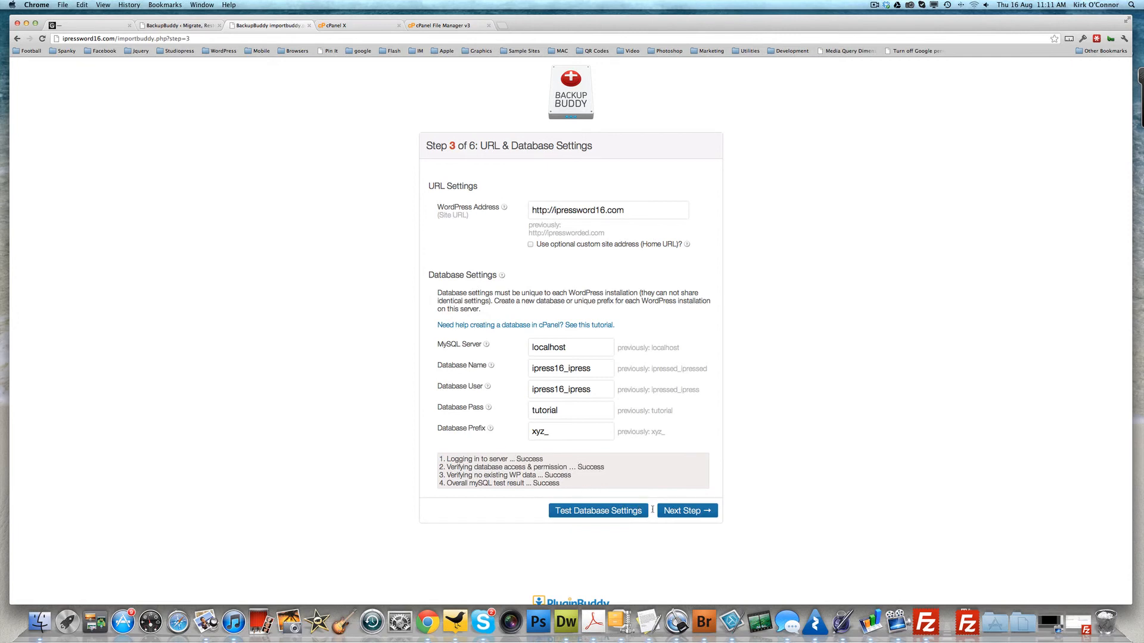
Import and migrate the database, then remove the backup zip, importbuddy.php script, temporary import files and log file.
click(674, 513)
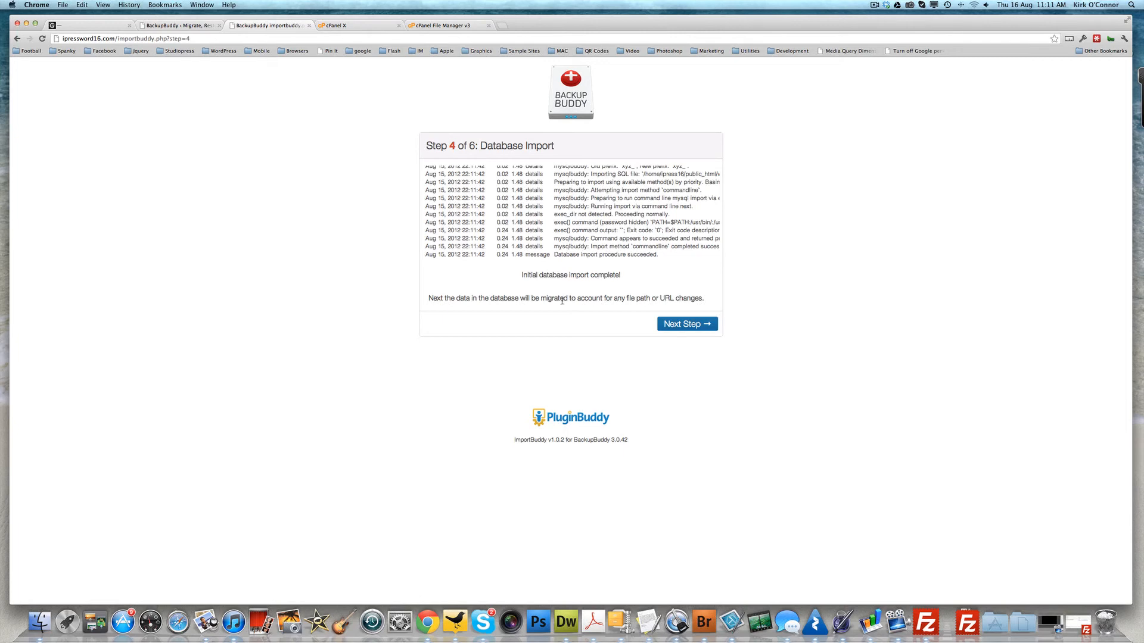
click(683, 329)
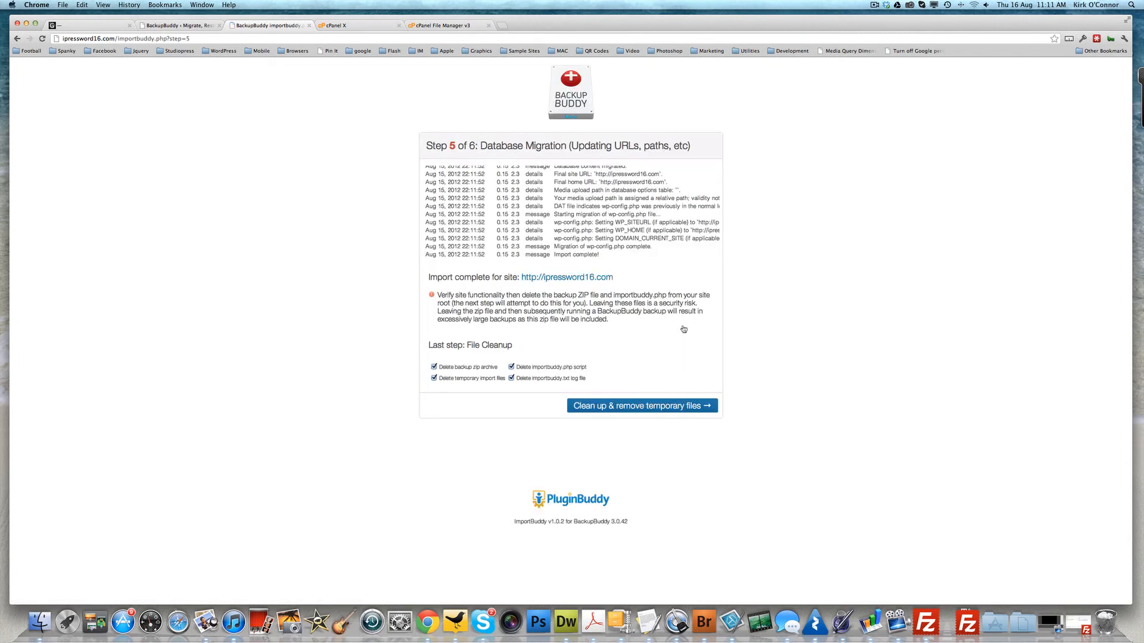
click(624, 407)
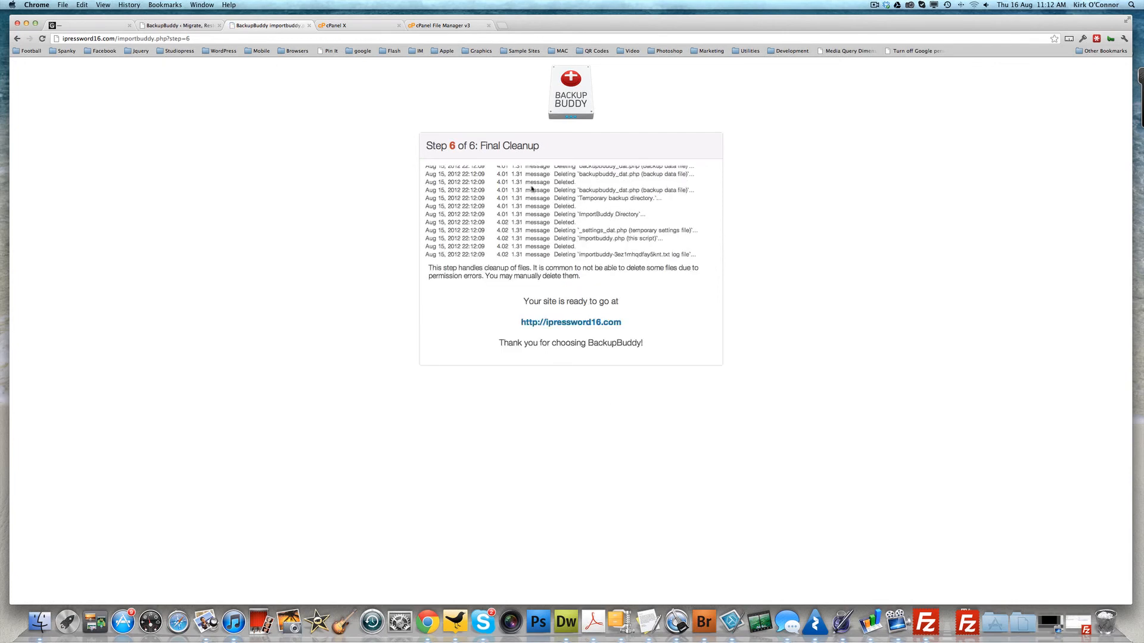
Open the migrated site ipressword16.com in a new browser tab.
click(504, 26)
text(ipr)
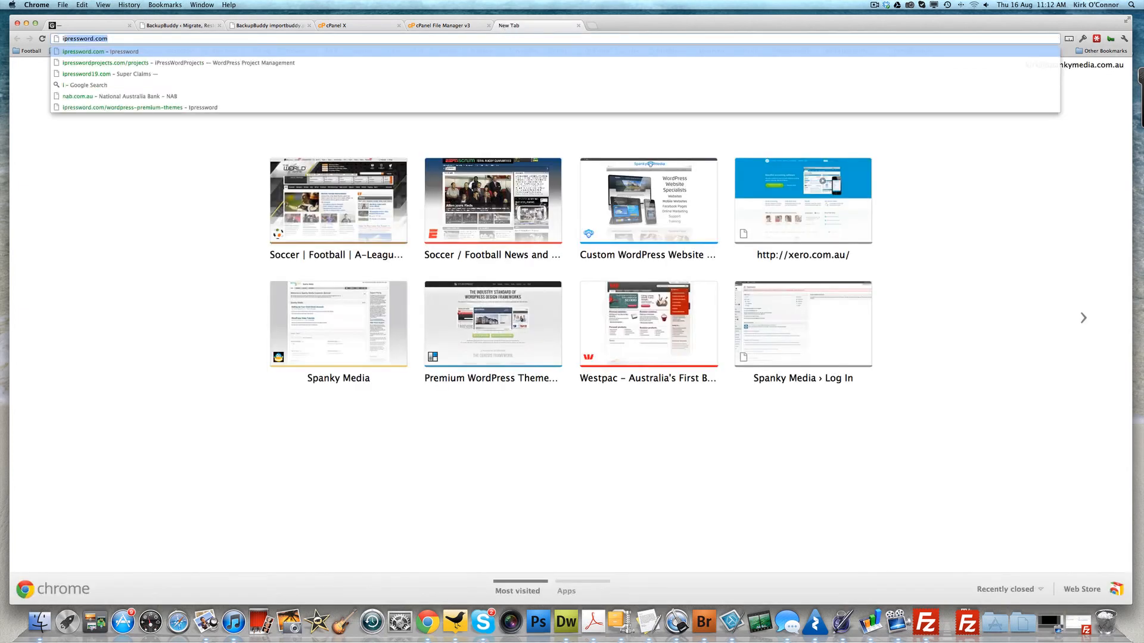
text(essword)
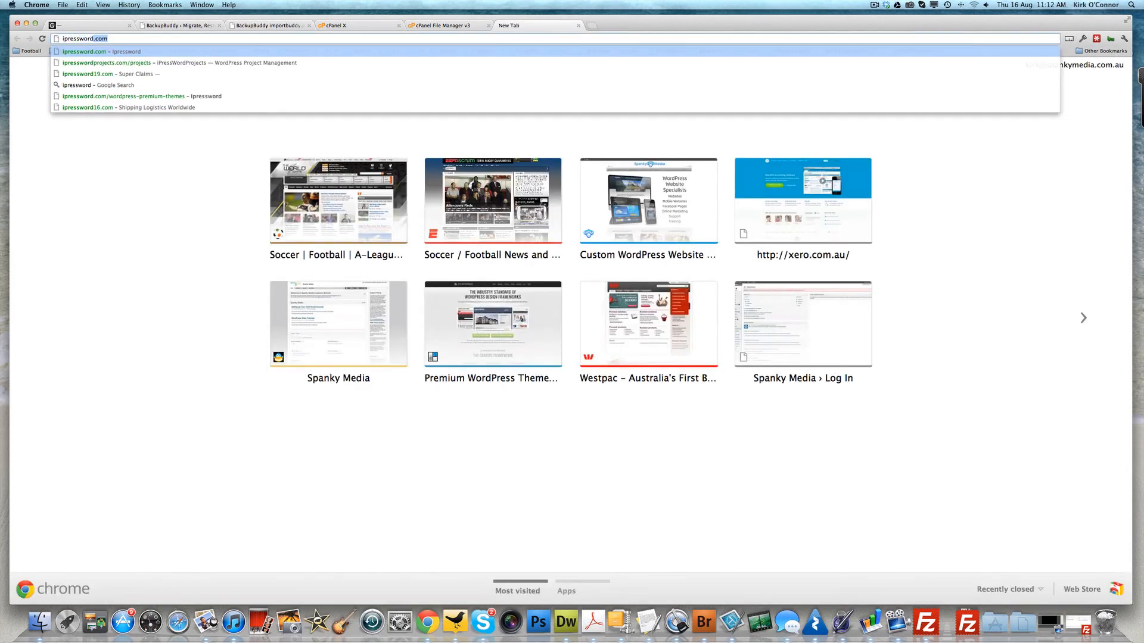
text(16.com)
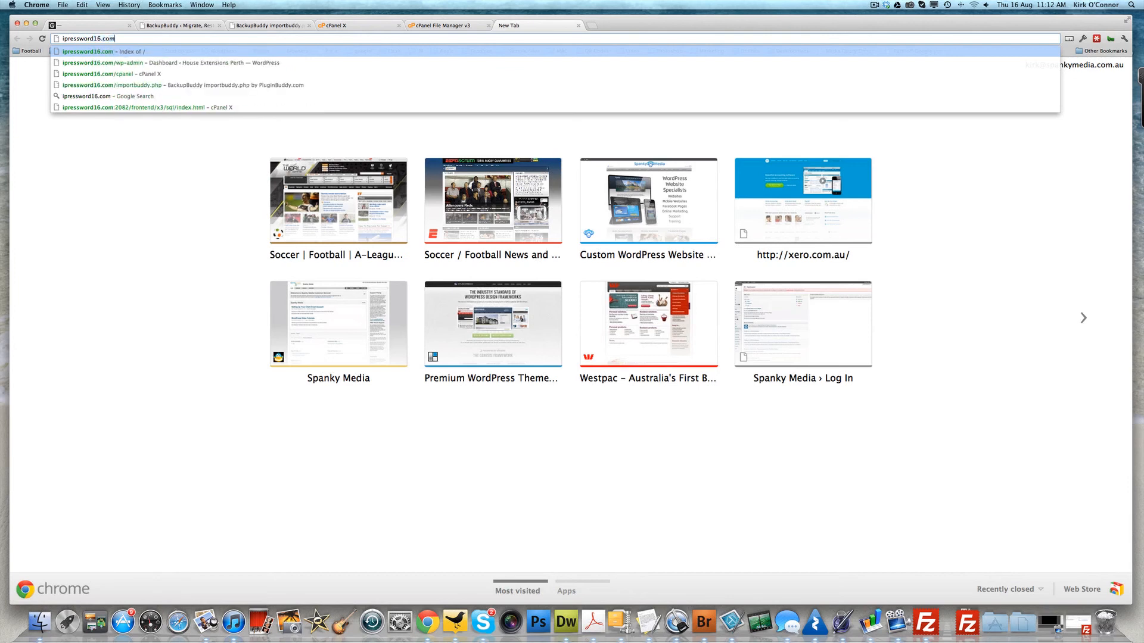
key(Return)
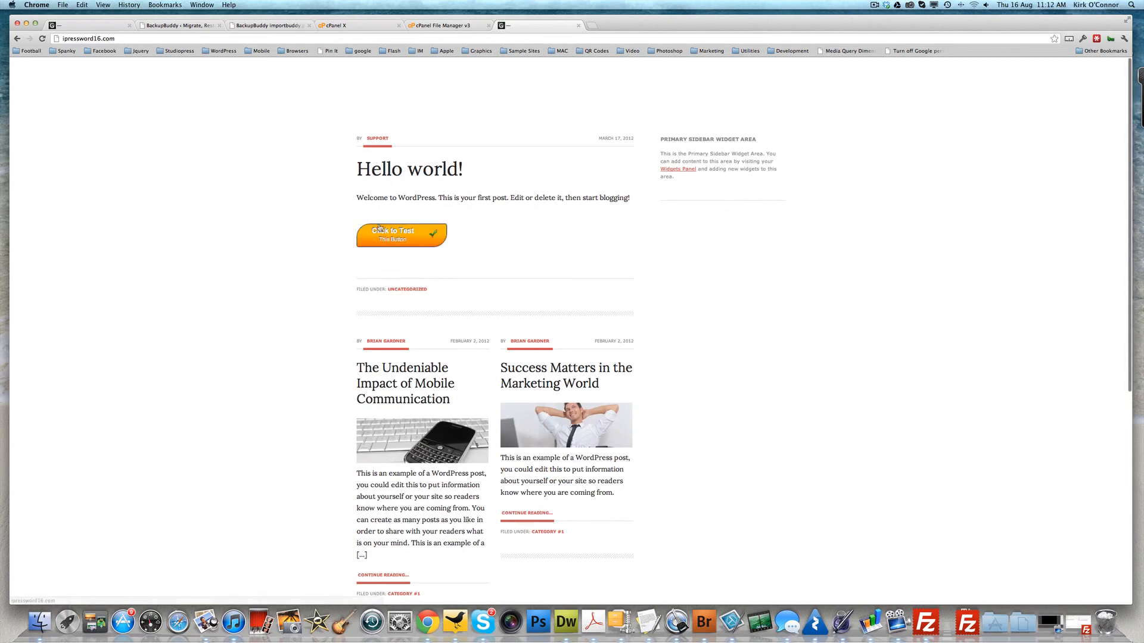
Compare the migrated ipressword16.com home page with the original ipressworded.com page.
scroll(581, 287, down, 1)
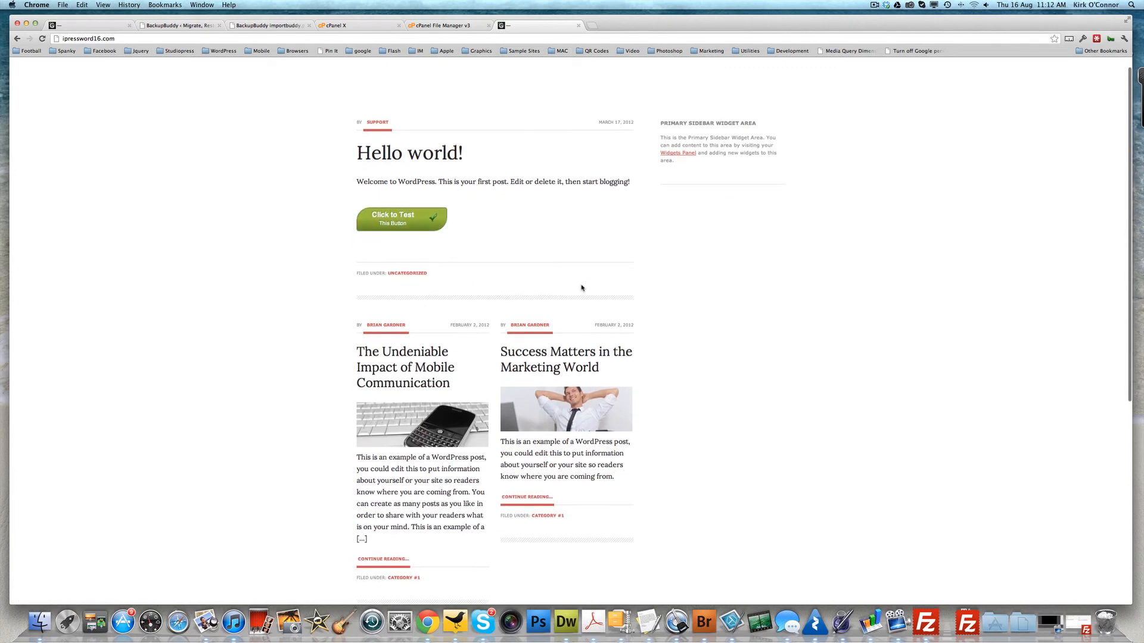
click(92, 26)
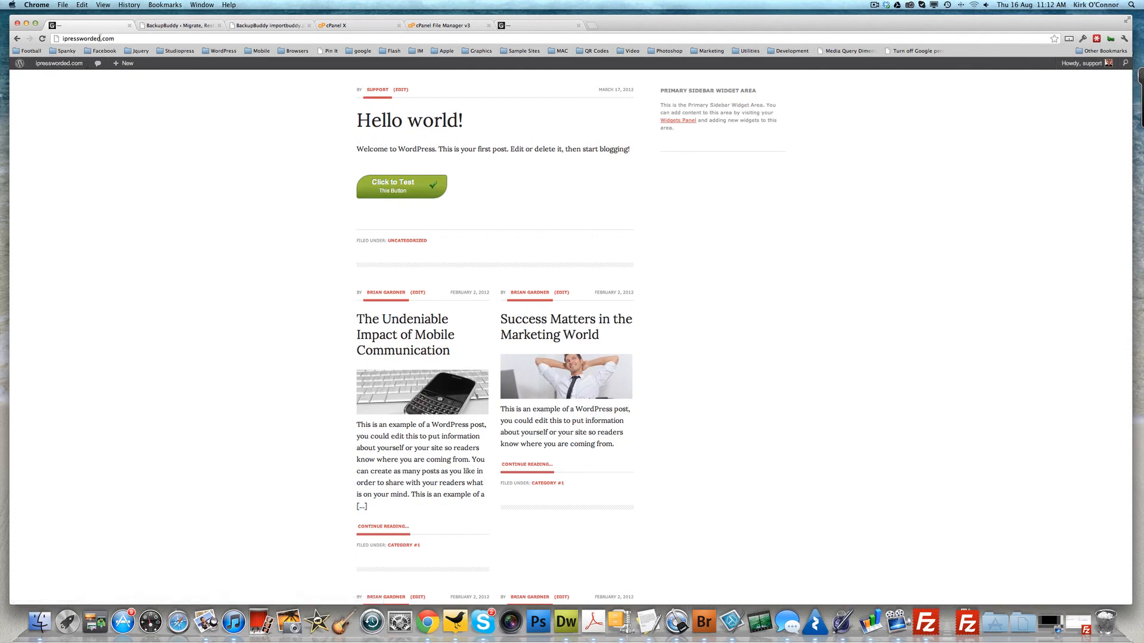
click(539, 26)
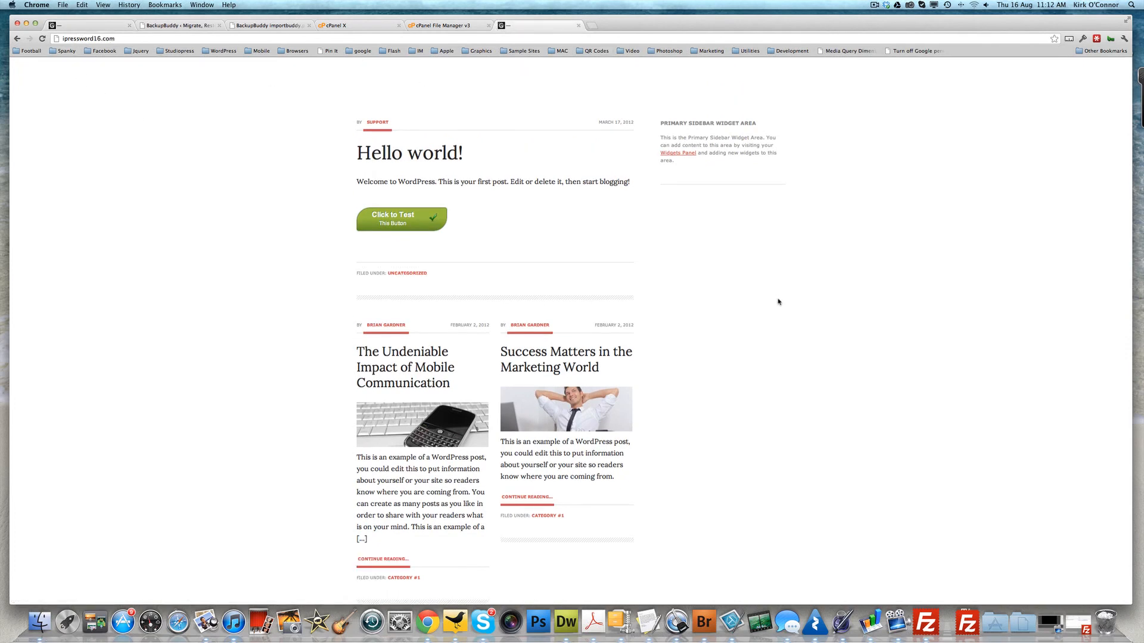
scroll(778, 303, down, 1)
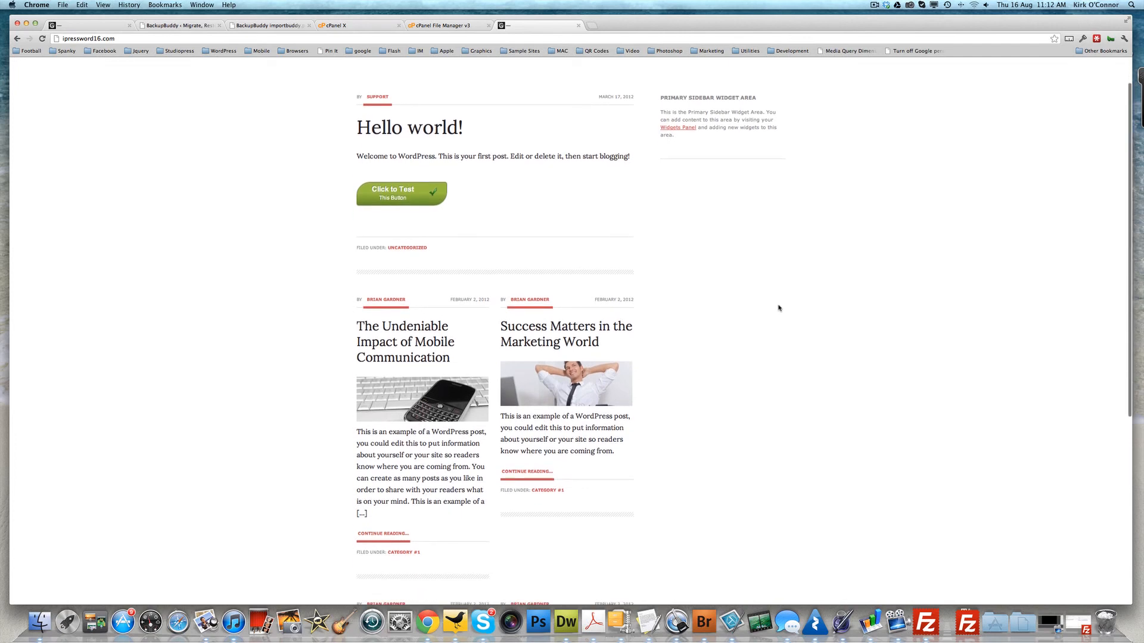